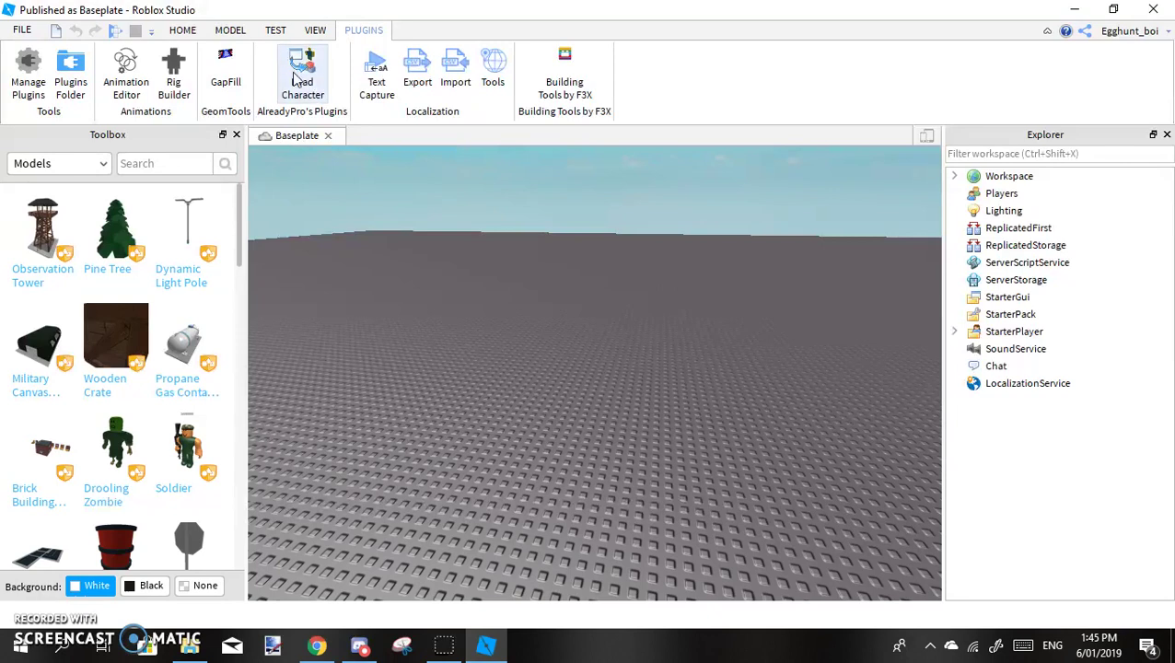
left_click(181, 168)
type("download")
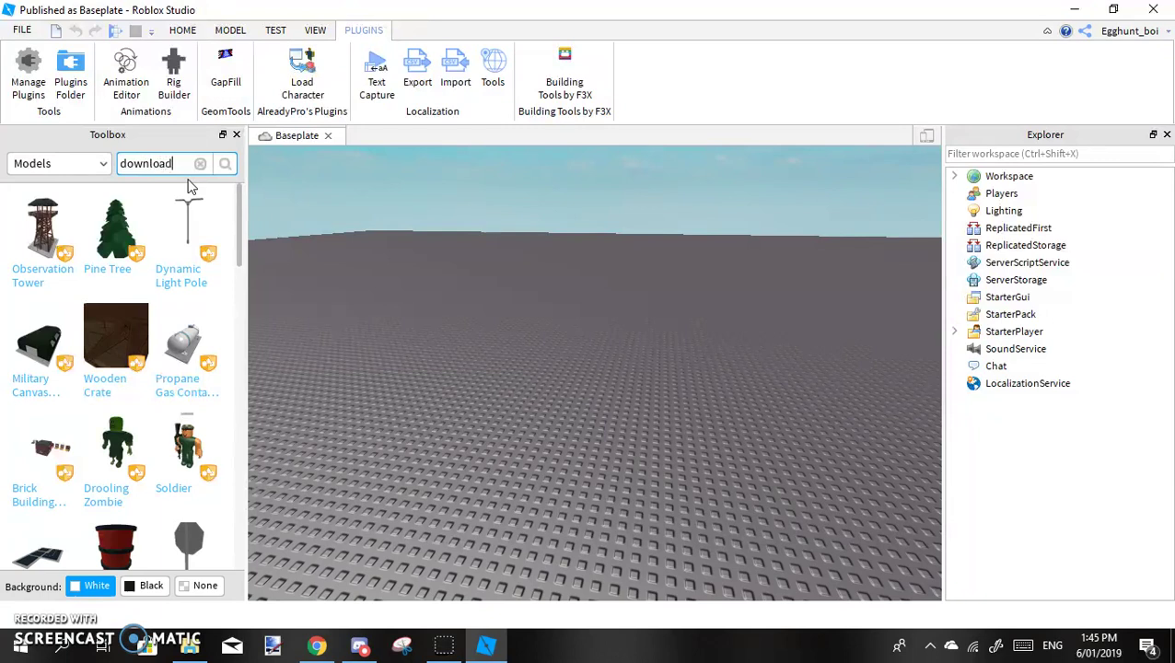
type(" load characxter")
key("BackSpace")
key("BackSpace")
key("BackSpace")
key("BackSpace")
key("BackSpace")
key("BackSpace")
key("BackSpace")
key("BackSpace")
key("BackSpace")
key("BackSpace")
key("BackSpace")
key("BackSpace")
key("BackSpace")
key("BackSpace")
key("BackSpace")
key("BackSpace")
key("BackSpace")
key("BackSpace")
key("BackSpace")
key("BackSpace")
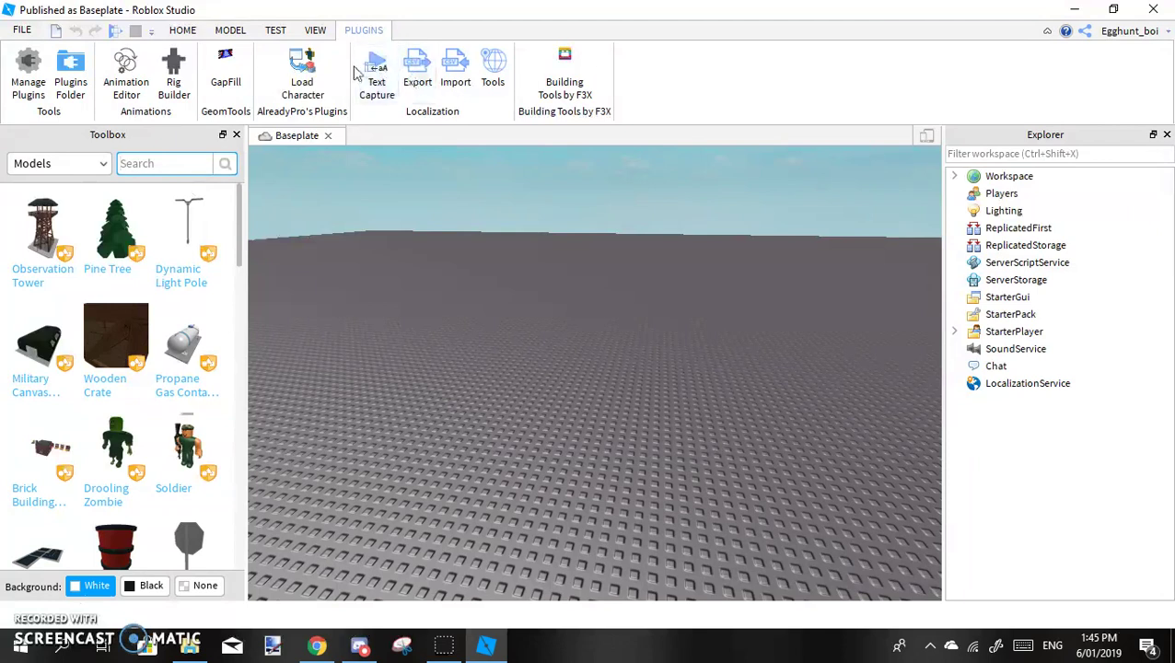
left_click(310, 76)
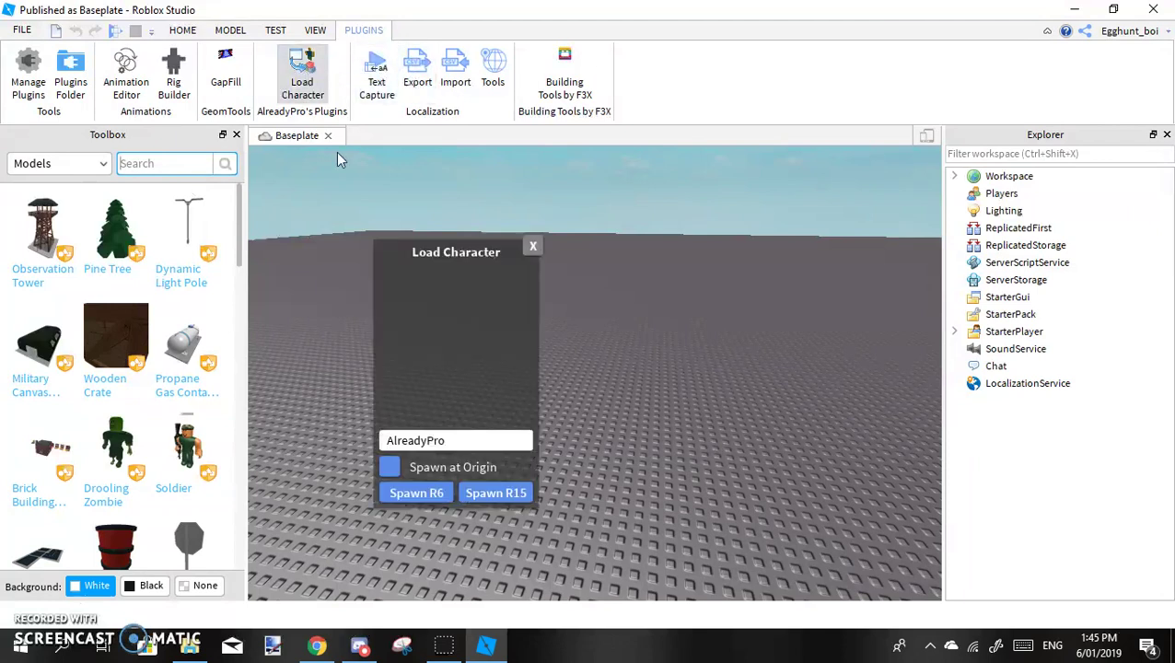
left_click(448, 441)
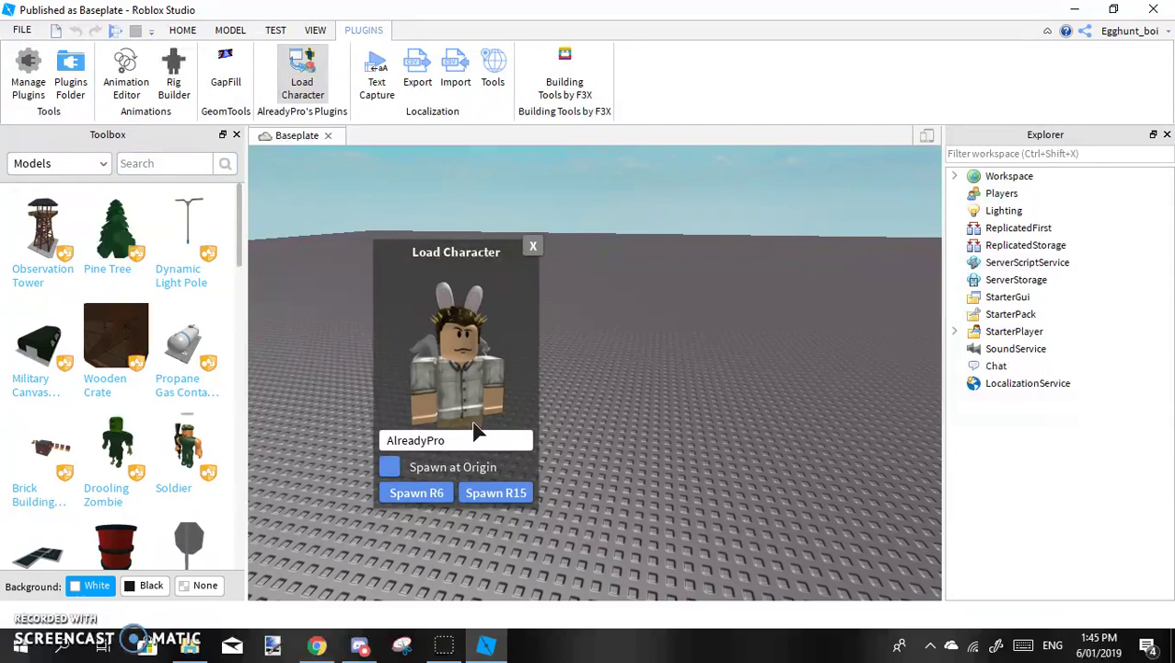
key("BackSpace")
key("BackSpace")
key("BackSpace")
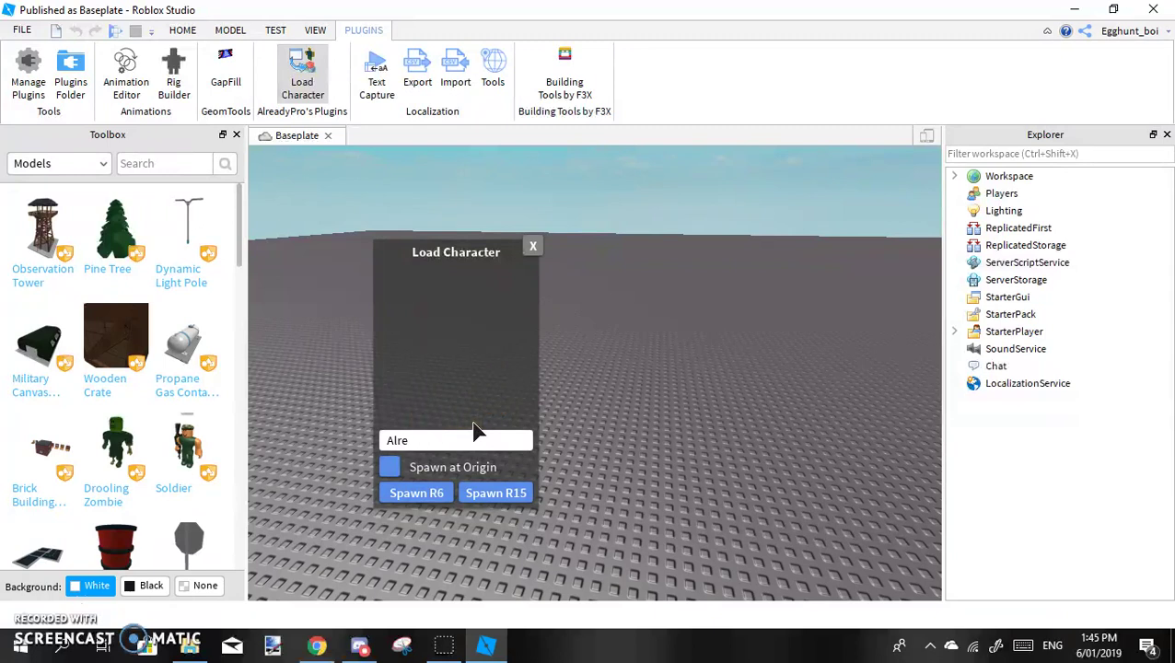
type("coolkidosk")
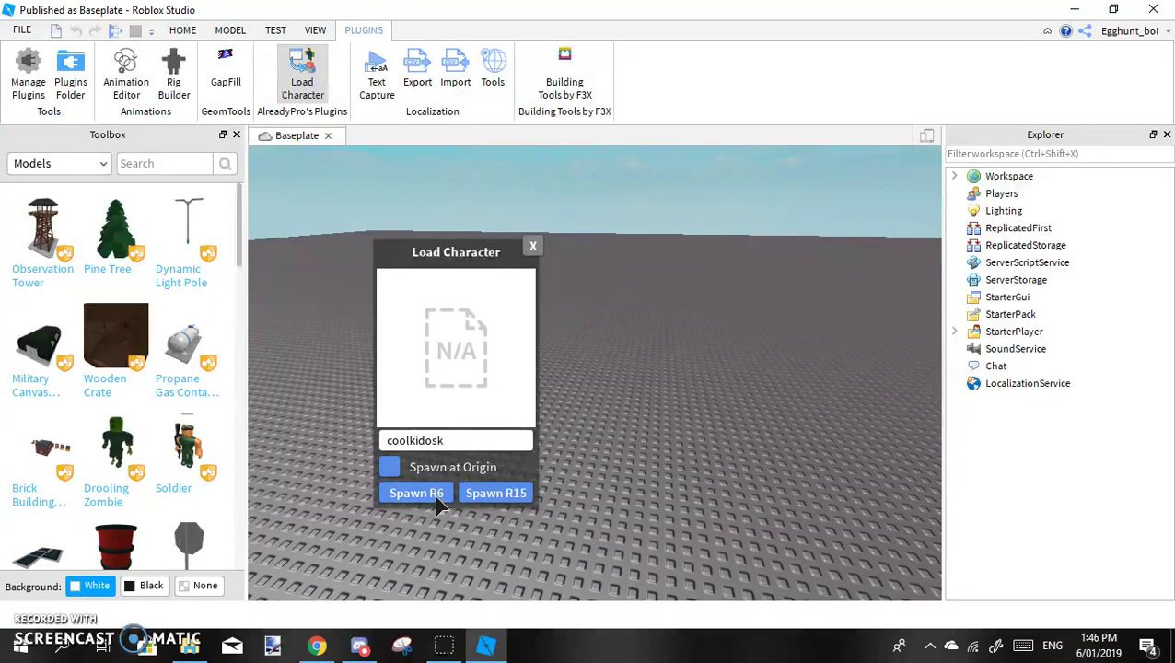
left_click(171, 163)
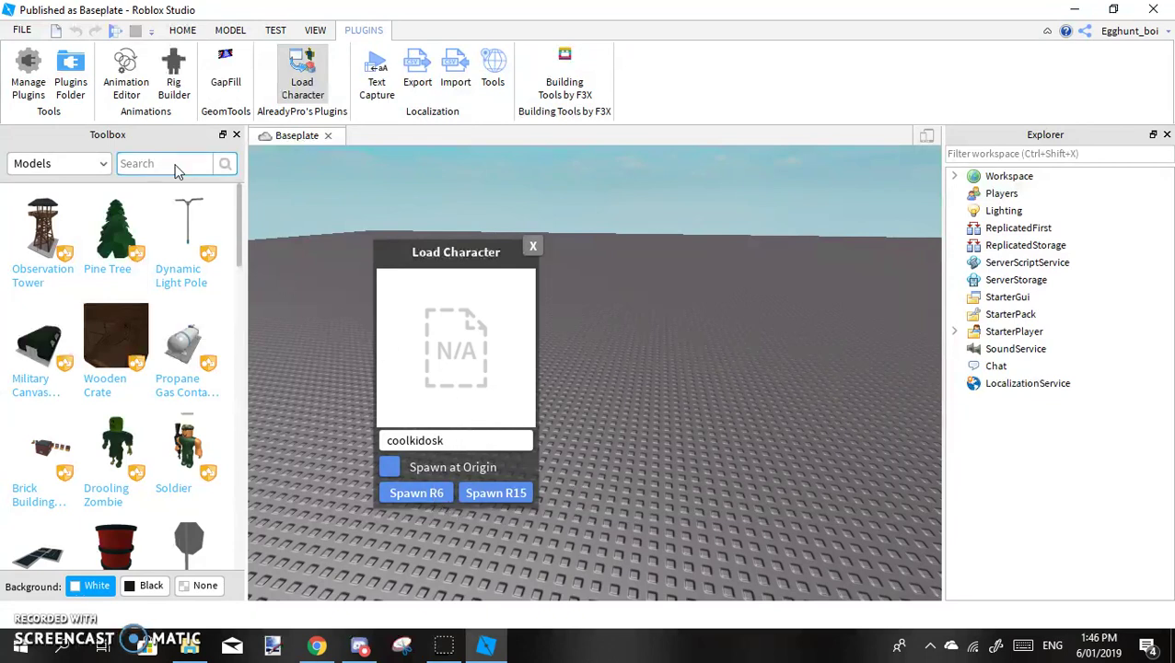
type("so")
key("BackSpace")
key("BackSpace")
type("u can do both ")
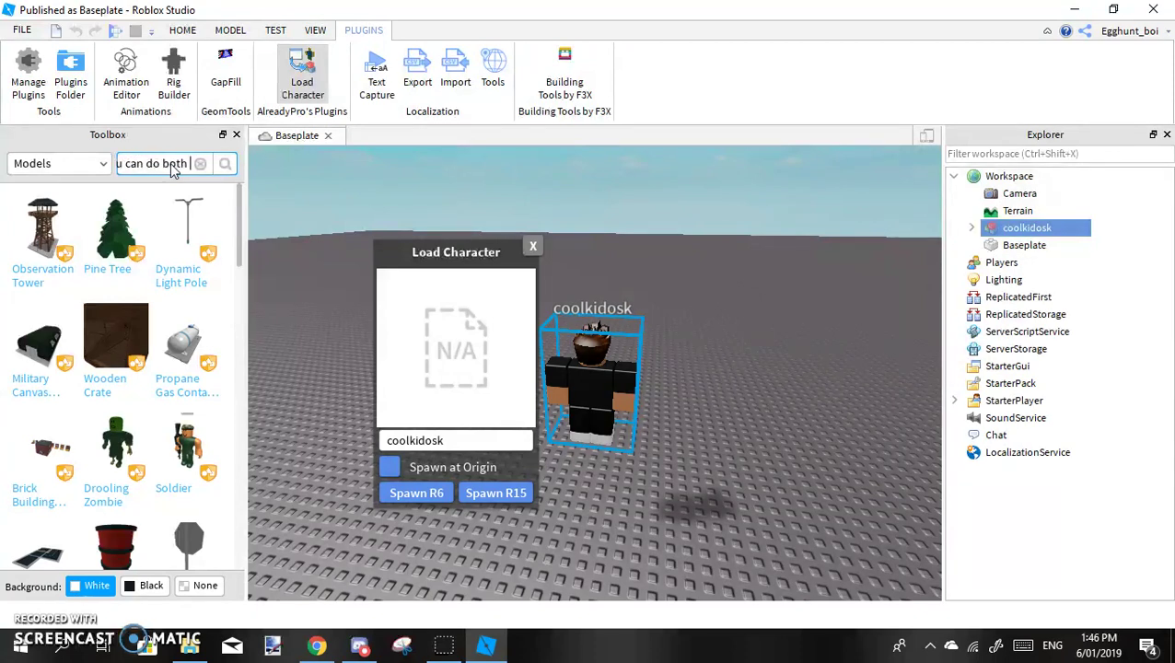
type("r15 or r6")
key("BackSpace")
key("BackSpace")
key("BackSpace")
key("BackSpace")
key("BackSpace")
key("BackSpace")
key("BackSpace")
key("BackSpace")
key("BackSpace")
key("BackSpace")
key("BackSpace")
key("BackSpace")
key("BackSpace")
key("BackSpace")
key("BackSpace")
key("BackSpace")
key("BackSpace")
key("BackSpace")
key("BackSpace")
key("BackSpace")
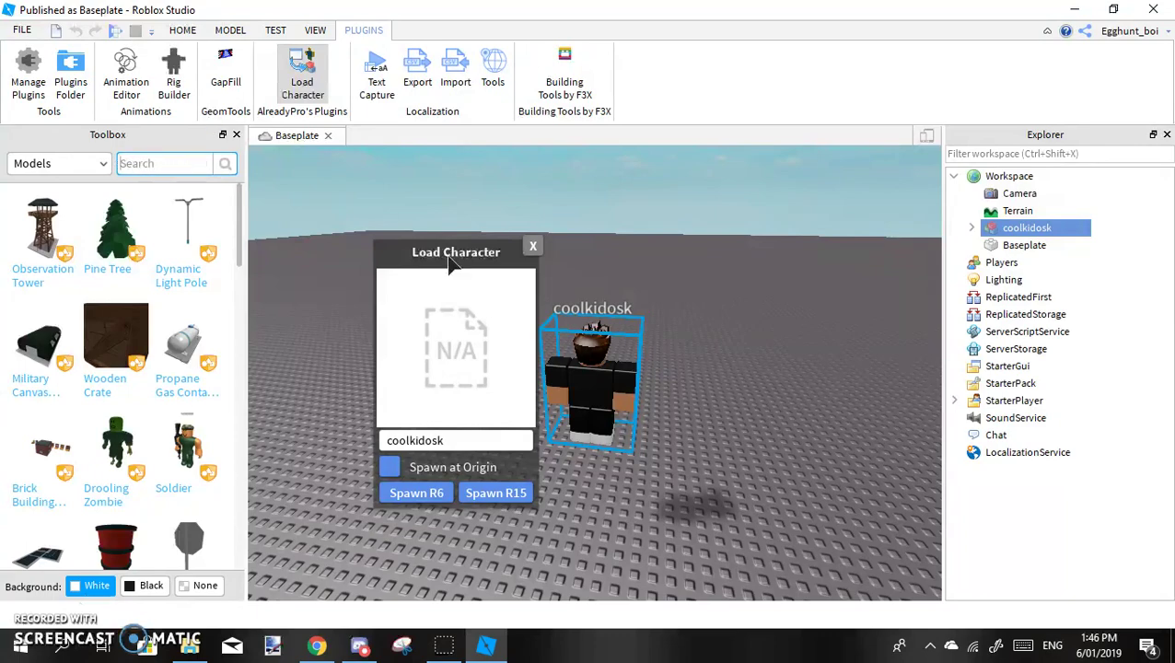
Step: Inspect the spawned character from the front and from above, and close the Load Character window
scroll(695, 348, "down", 10)
key("f")
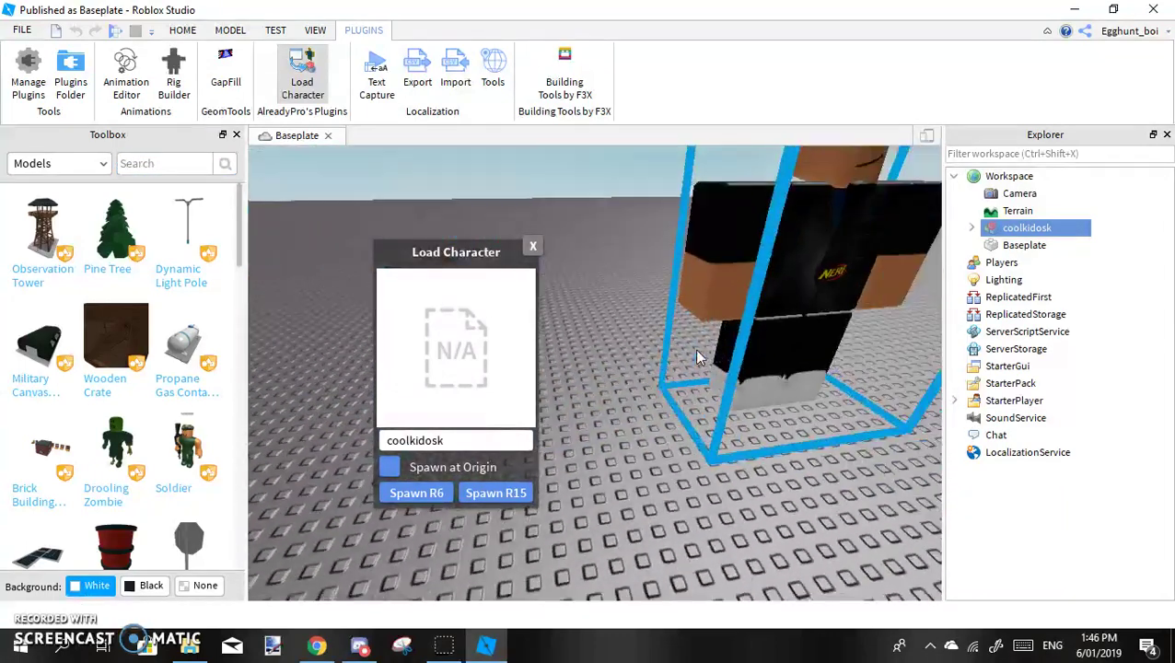
scroll(694, 349, "up", 5)
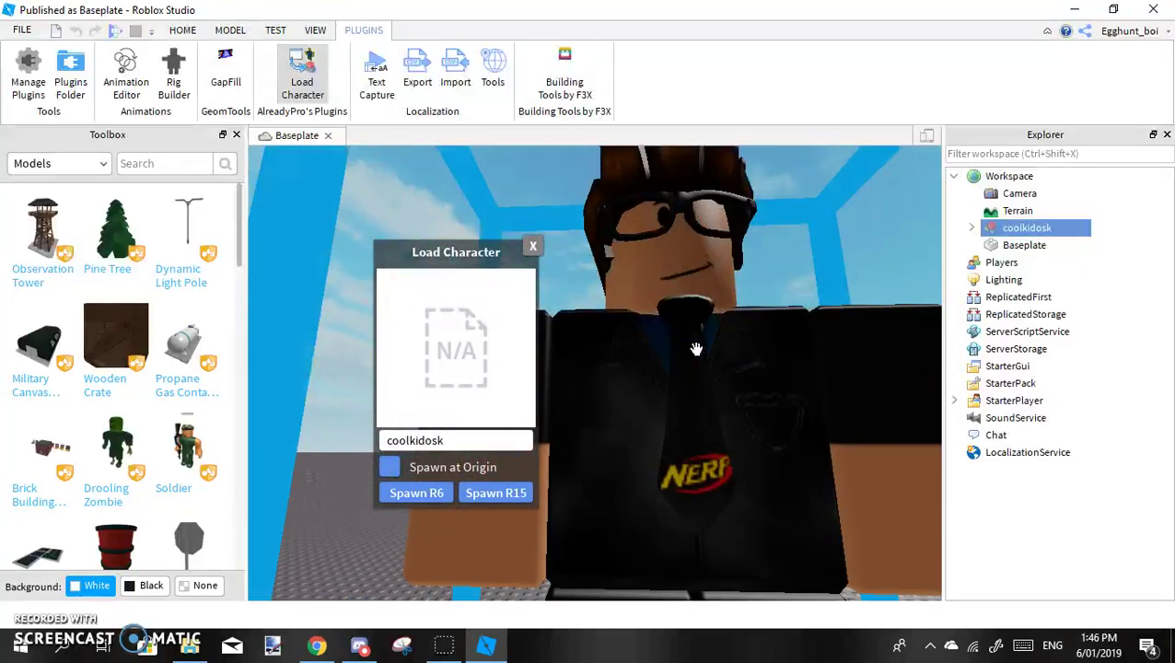
scroll(694, 348, "down", 6)
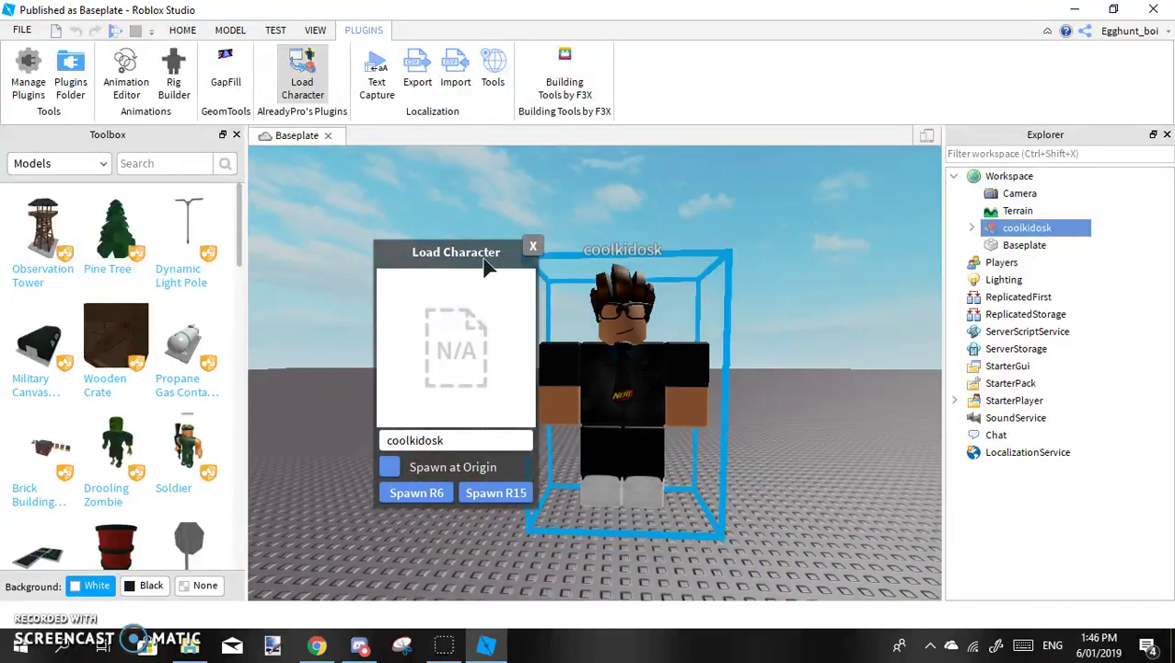
left_click(533, 245)
scroll(656, 425, "down", 5)
scroll(656, 425, "up", 3)
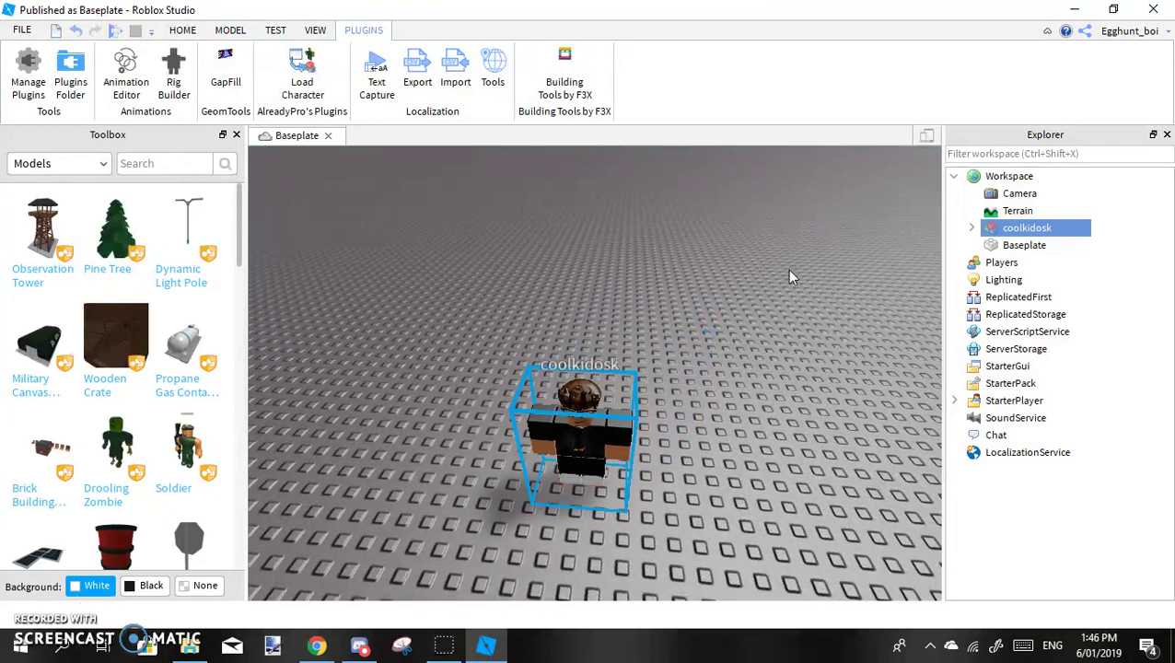
Step: Export the coolkidosk model as an OBJ file named cookidosk into the 3D Objects folder
right_click(997, 234)
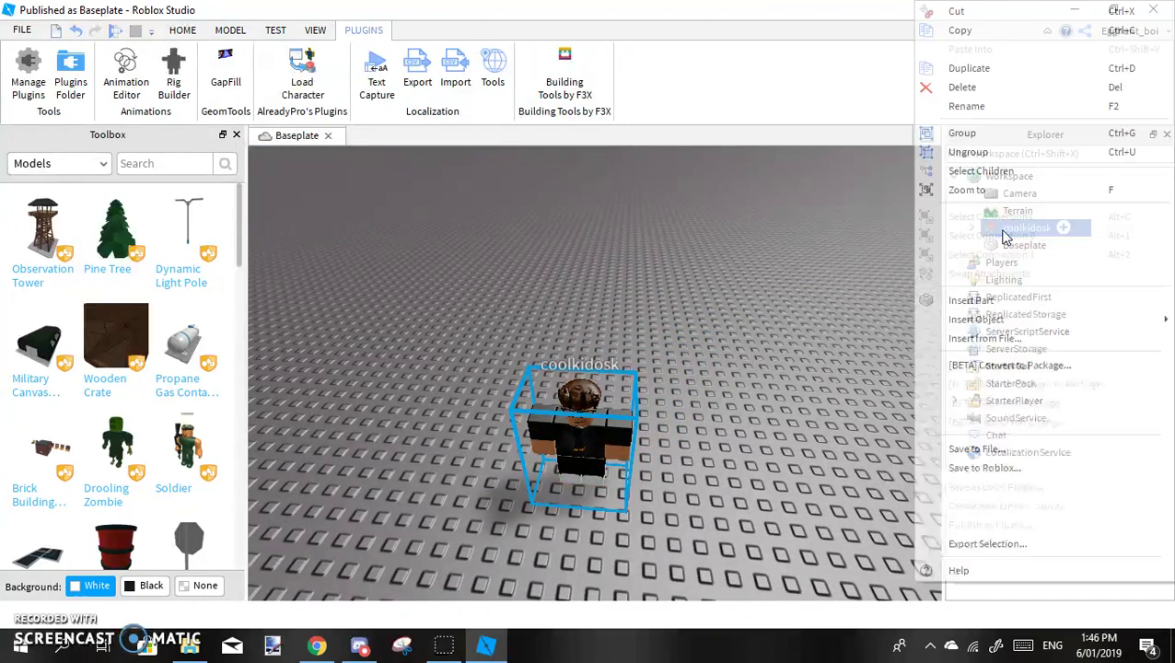
left_click(1001, 544)
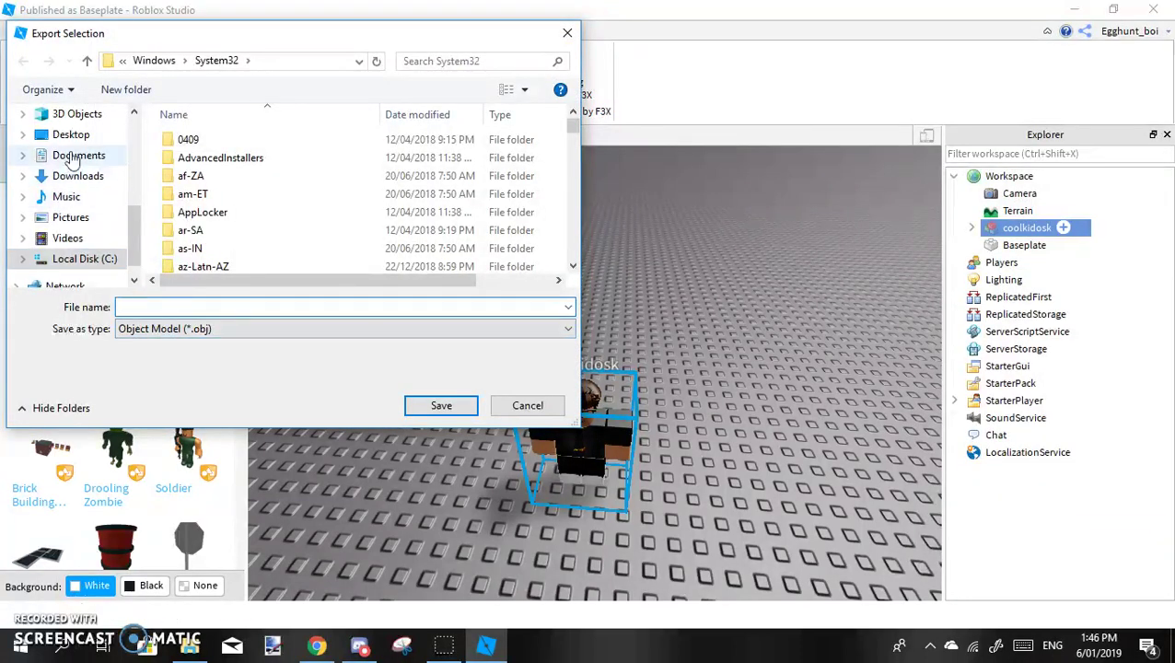
left_click(78, 116)
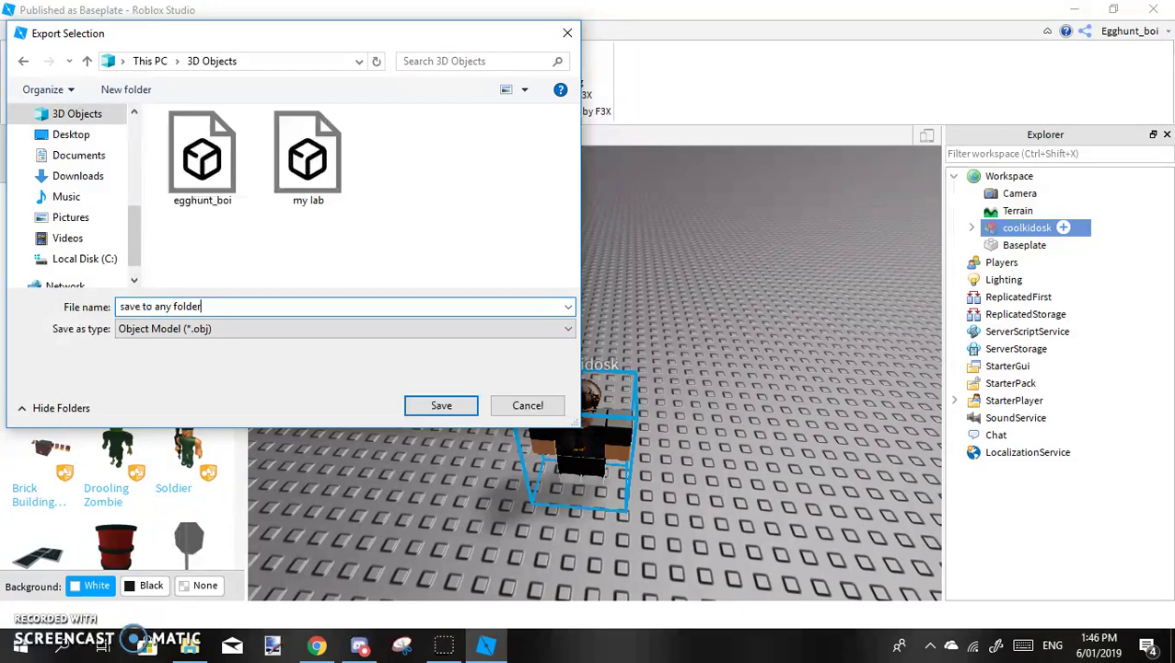
key("ctrl+a")
key("BackSpace")
left_click(440, 405)
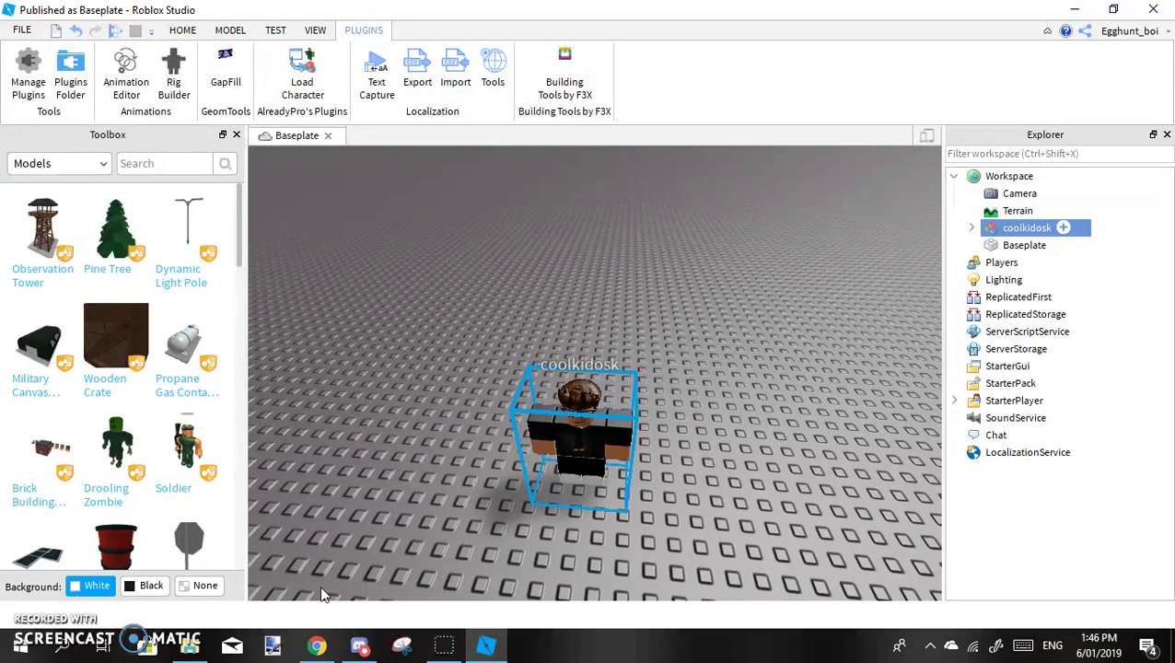
Step: Switch to File Explorer with the 3D Objects folder and move its window fully into view
left_click(189, 644)
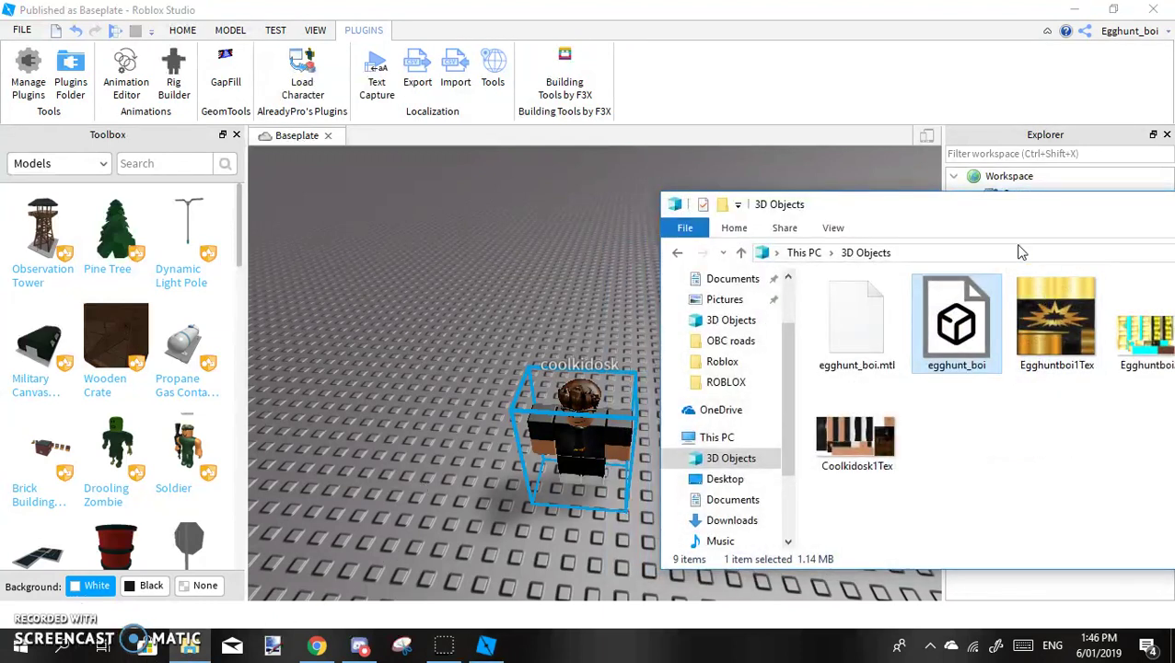
left_click_drag(1008, 206, 533, 131)
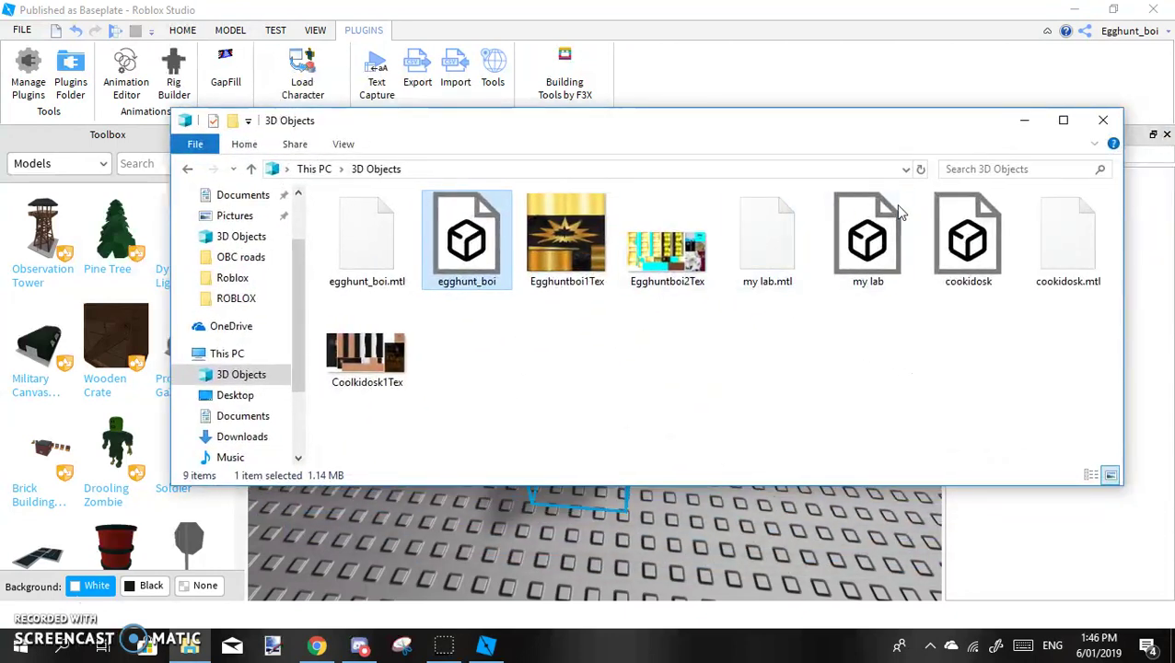
left_click(994, 173)
type("images wil ape")
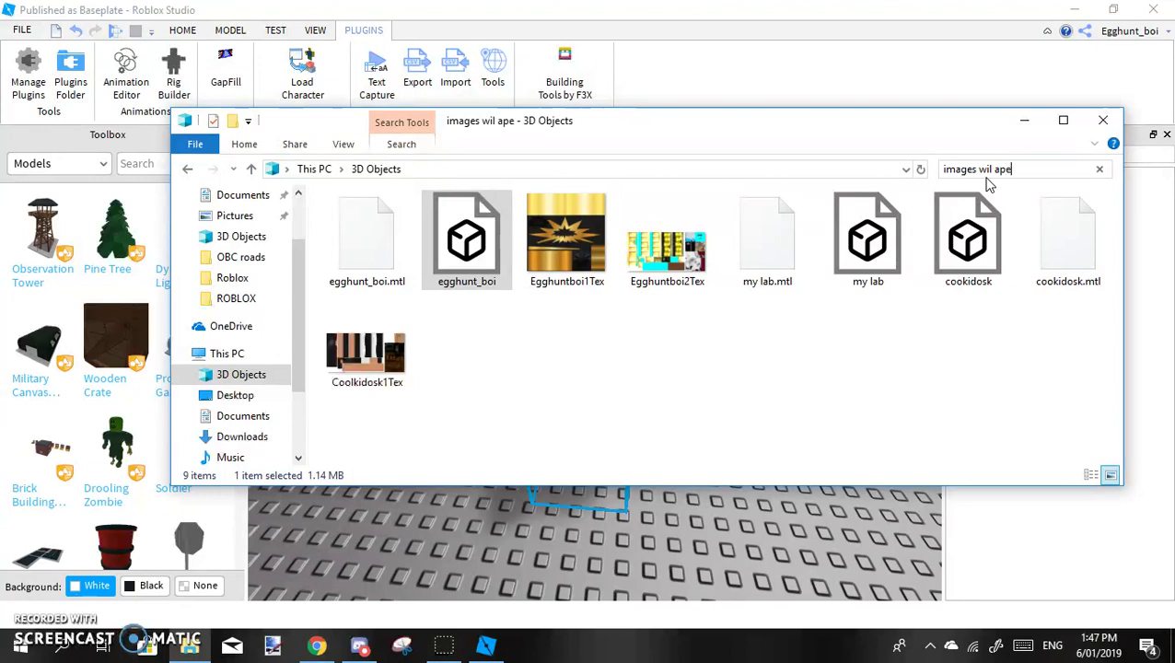
type("ar but thats ")
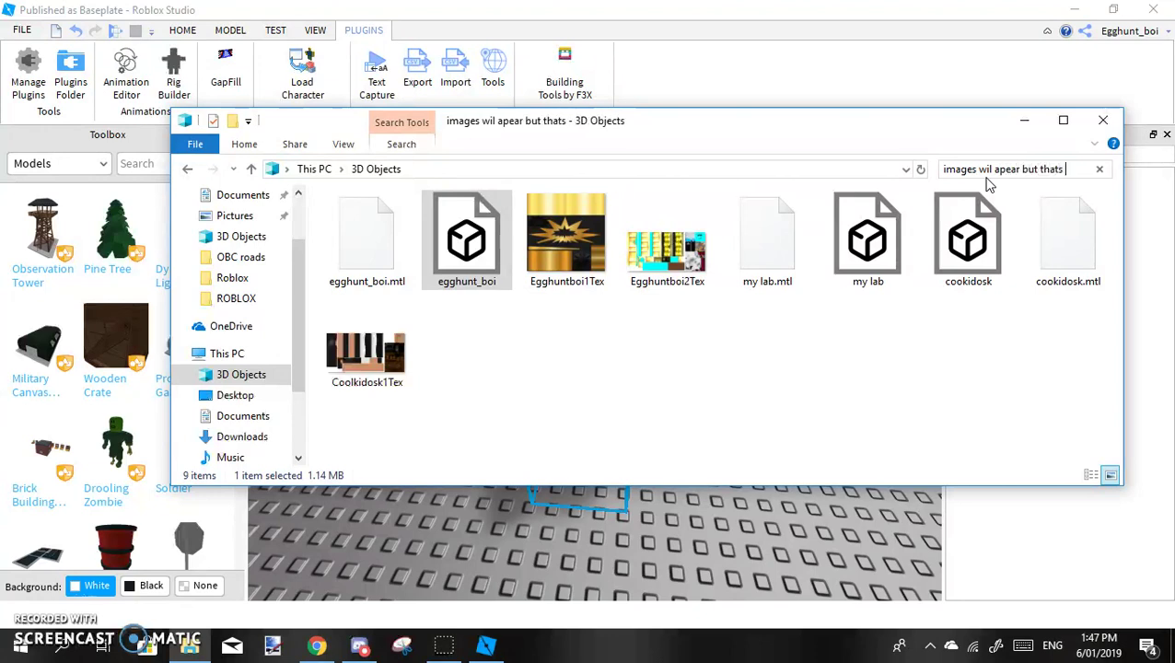
type("the tez")
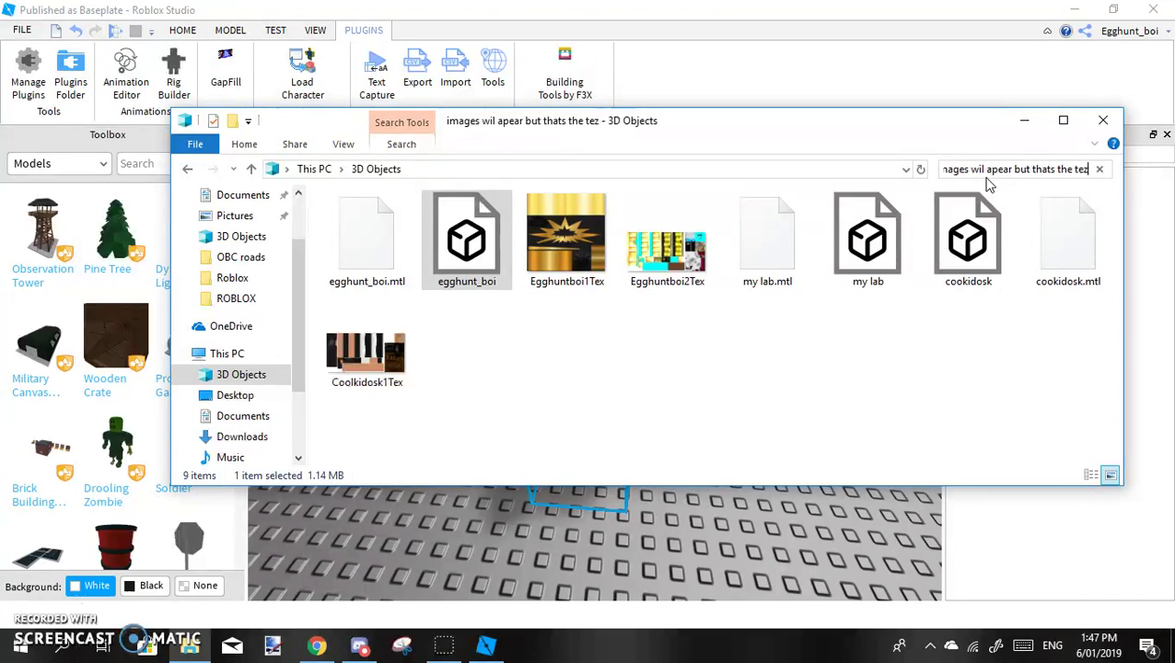
key("BackSpace")
type("xtured")
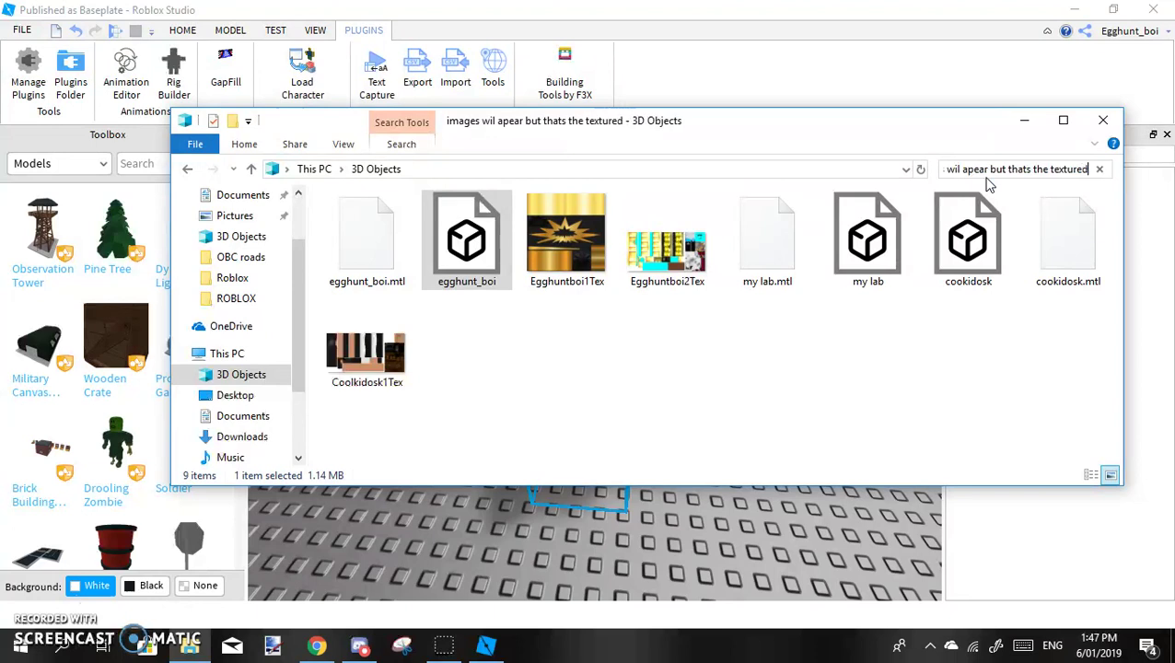
key("BackSpace")
type("s")
key("BackSpace")
key("BackSpace")
key("BackSpace")
key("BackSpace")
key("BackSpace")
key("BackSpace")
key("BackSpace")
key("BackSpace")
key("BackSpace")
key("BackSpace")
key("BackSpace")
key("BackSpace")
key("BackSpace")
key("BackSpace")
key("BackSpace")
key("BackSpace")
key("BackSpace")
key("BackSpace")
key("BackSpace")
key("BackSpace")
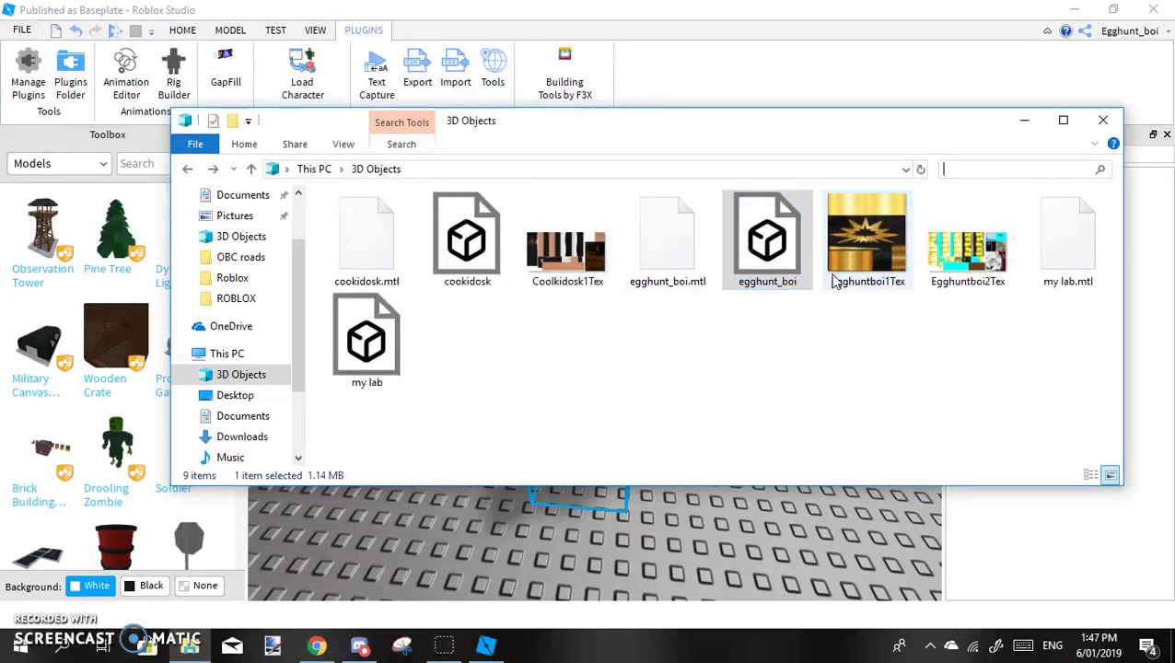
Step: Delete the my lab.mtl file from the 3D Objects folder
left_click(784, 372)
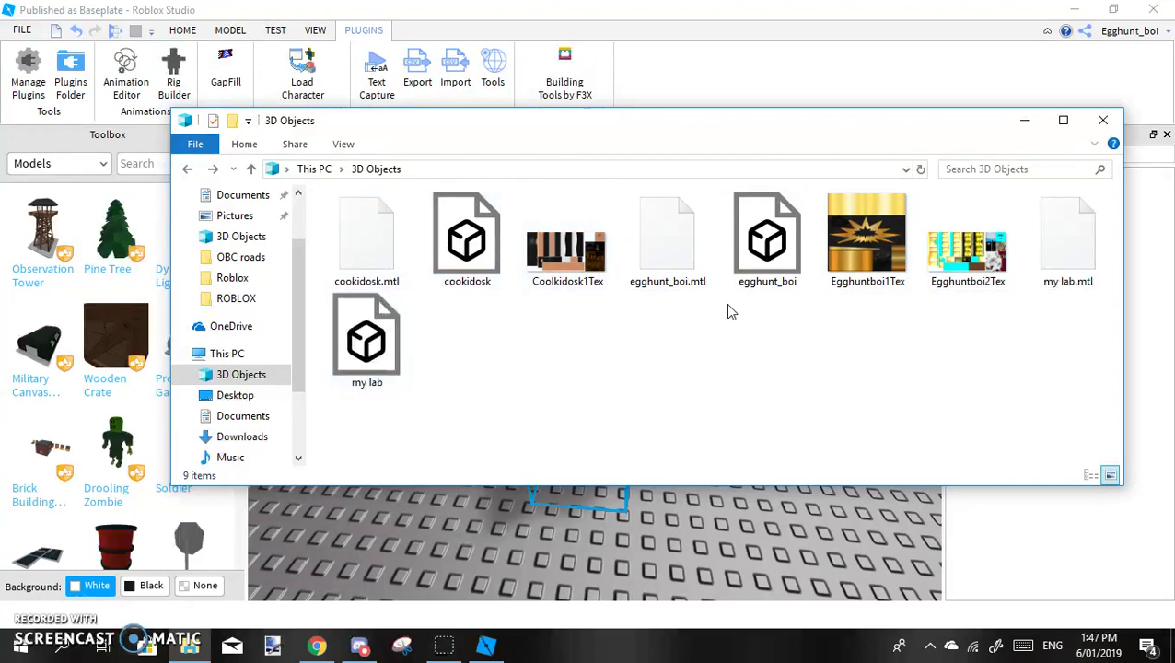
right_click(1049, 257)
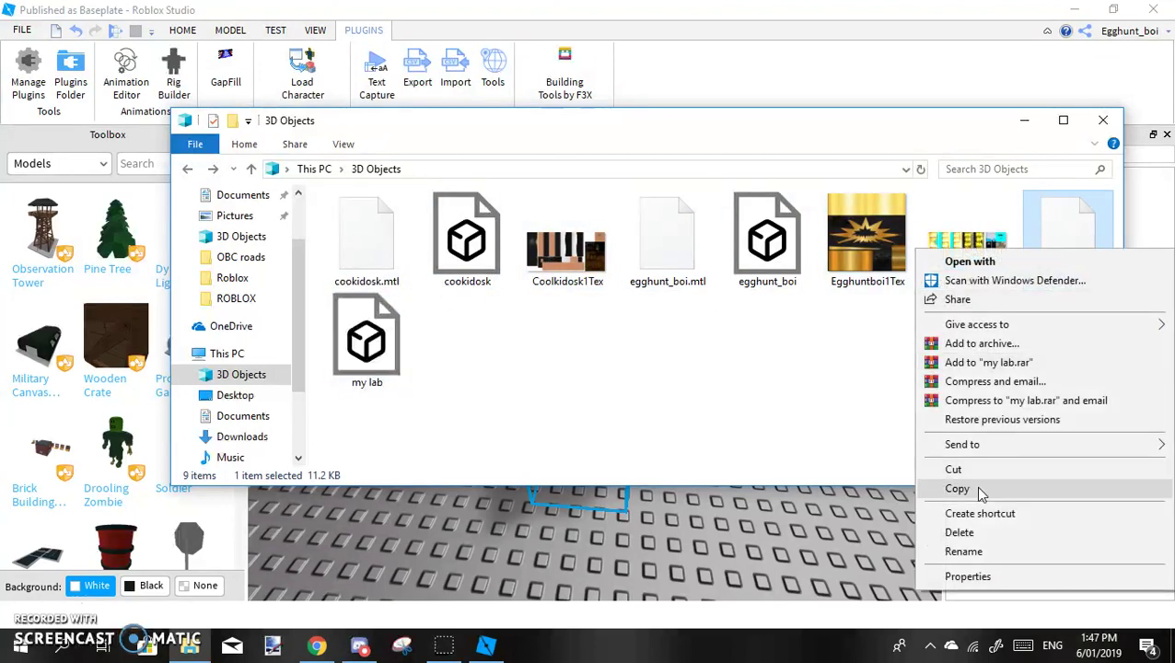
left_click(972, 530)
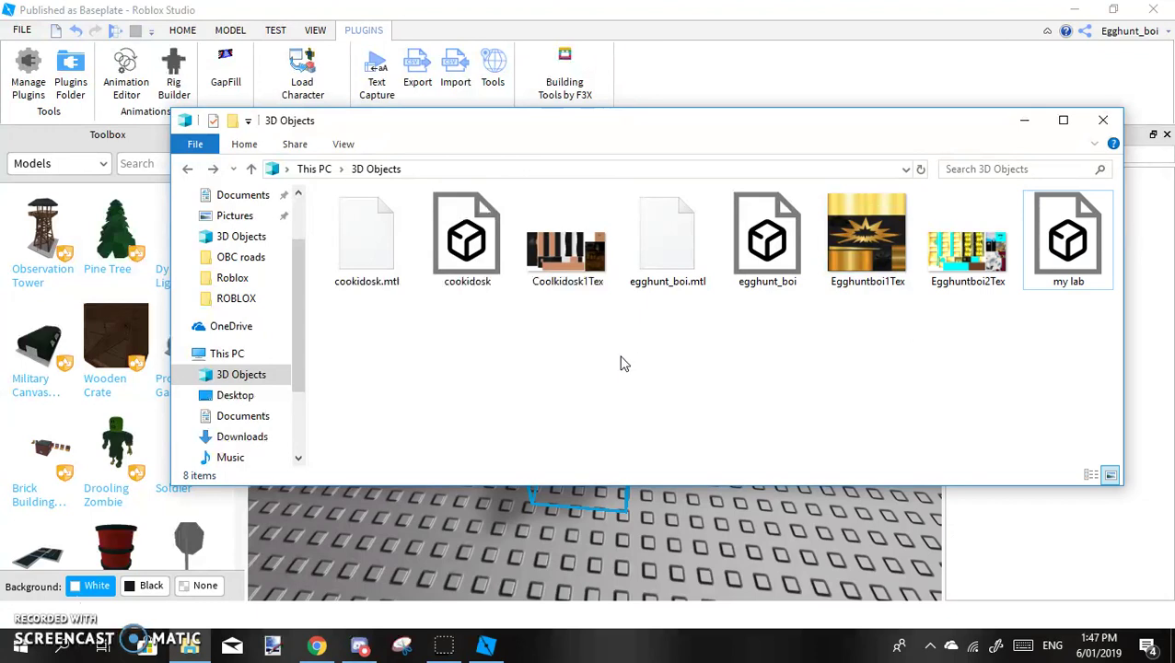
Step: Open the exported cookidosk model in 3D Viewer and examine its front up close
left_click(474, 257)
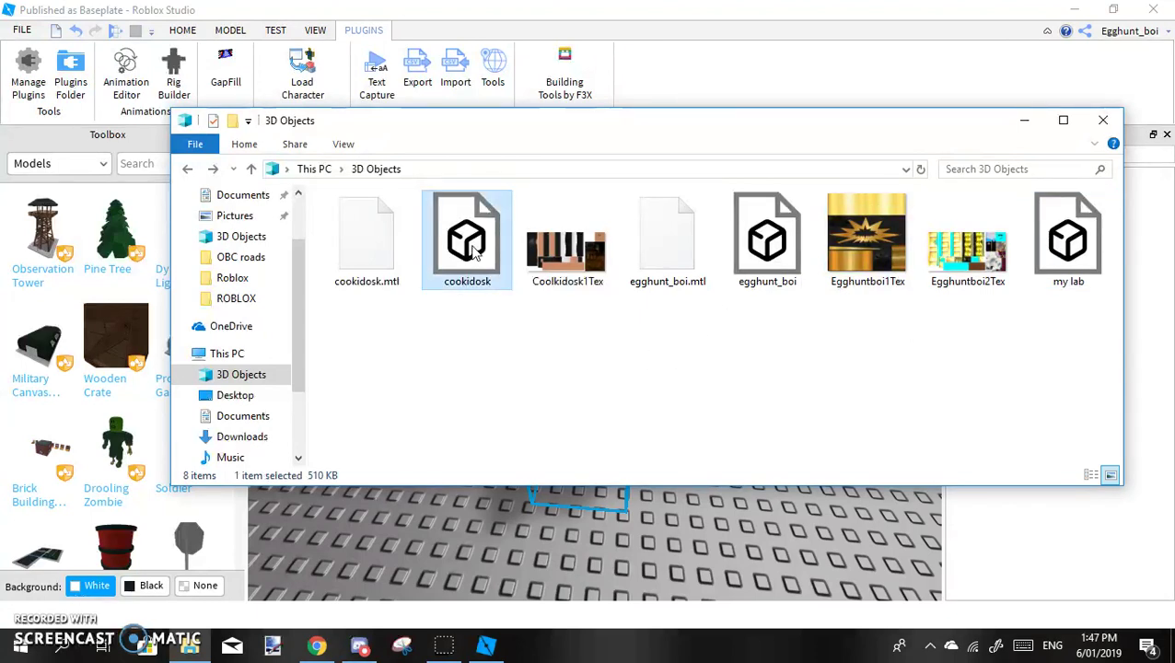
double_click(472, 256)
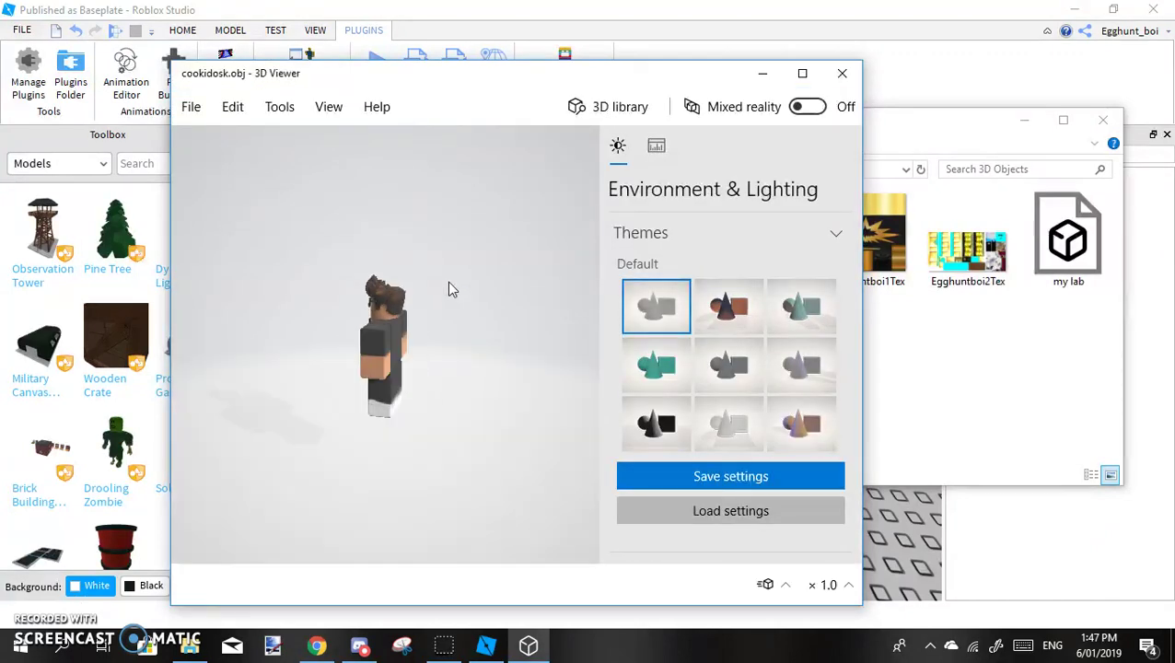
left_click_drag(359, 324, 410, 353)
scroll(424, 308, "up", 3)
Step: Compare several lighting themes on the model, apply the Studio theme and examine the character under it
left_click(728, 306)
left_click(794, 309)
left_click(803, 354)
left_click(732, 364)
left_click(721, 424)
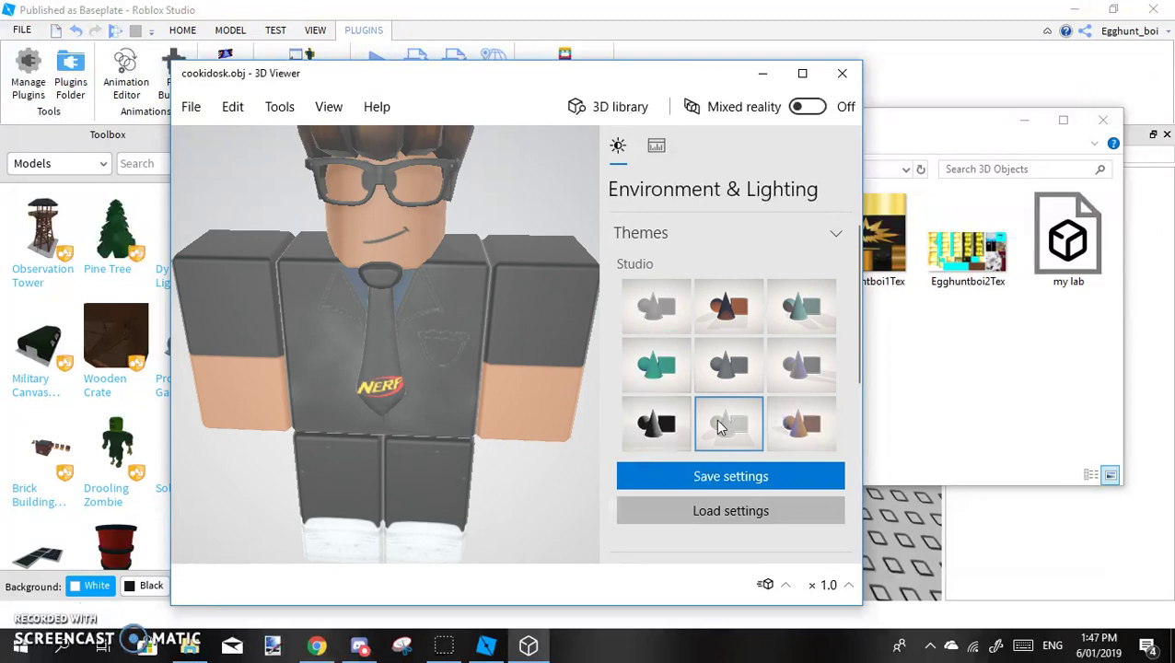
left_click(654, 308)
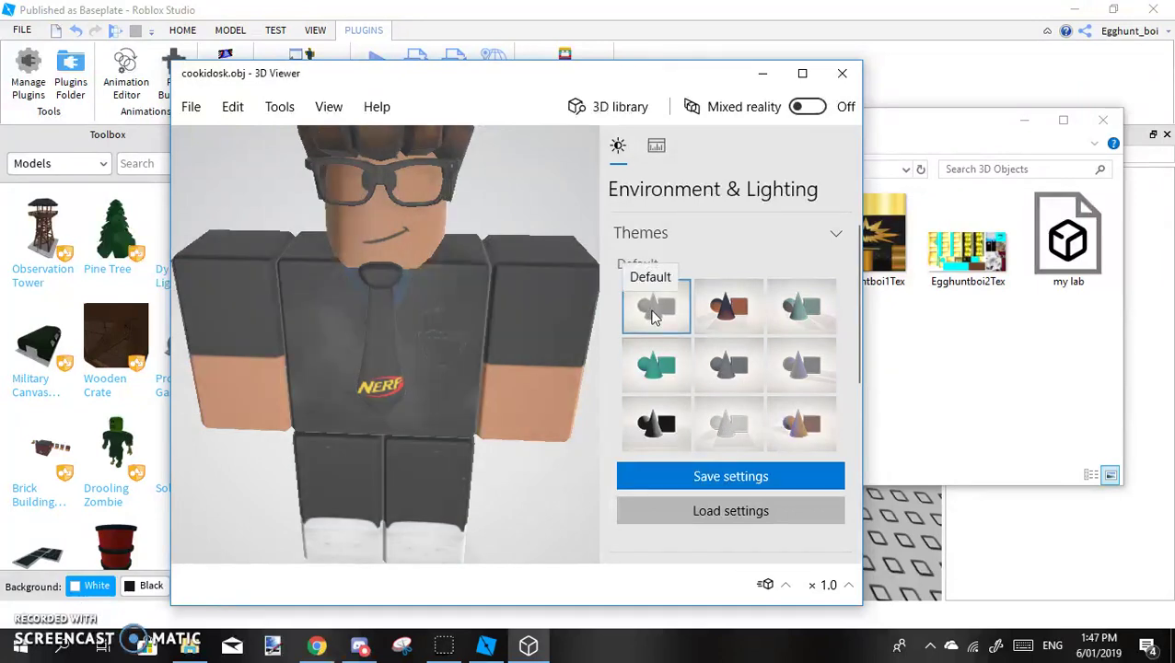
left_click(729, 424)
left_click_drag(470, 336, 421, 270)
scroll(423, 273, "down", 2)
scroll(423, 274, "down", 3)
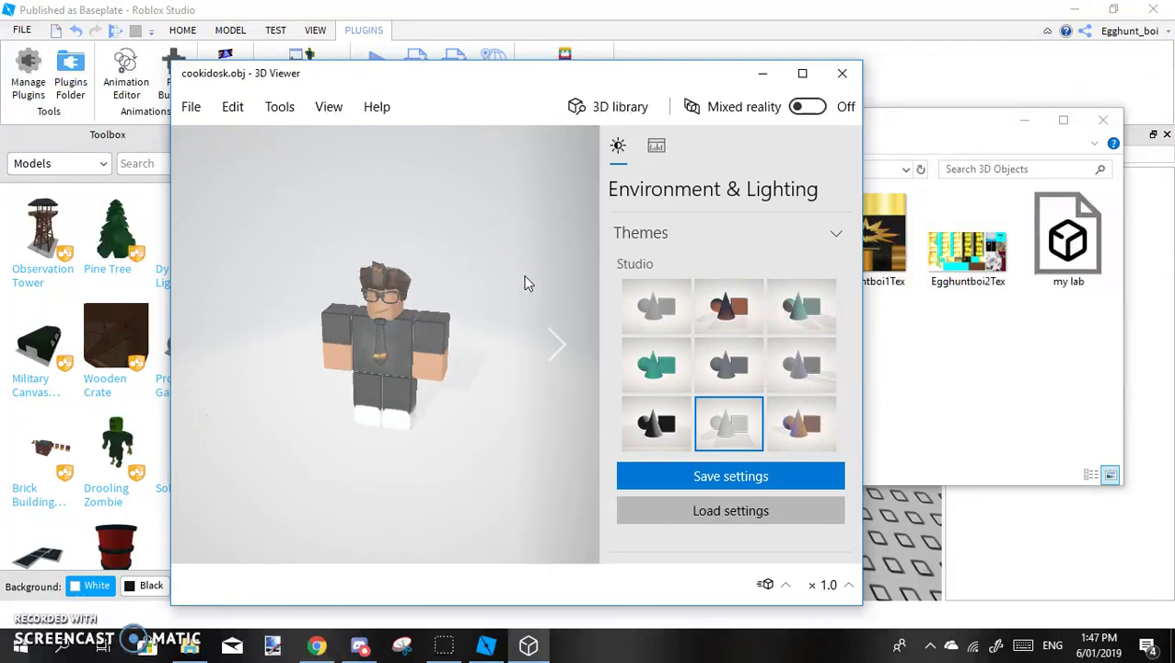
scroll(424, 309, "up", 5)
mouse_move(373, 290)
left_mouse_down()
mouse_move(437, 283)
mouse_move(351, 279)
mouse_move(371, 291)
left_mouse_up()
Step: Show the model's stats and triangle shading, and examine the mesh from several angles and up close around the head
left_click(658, 148)
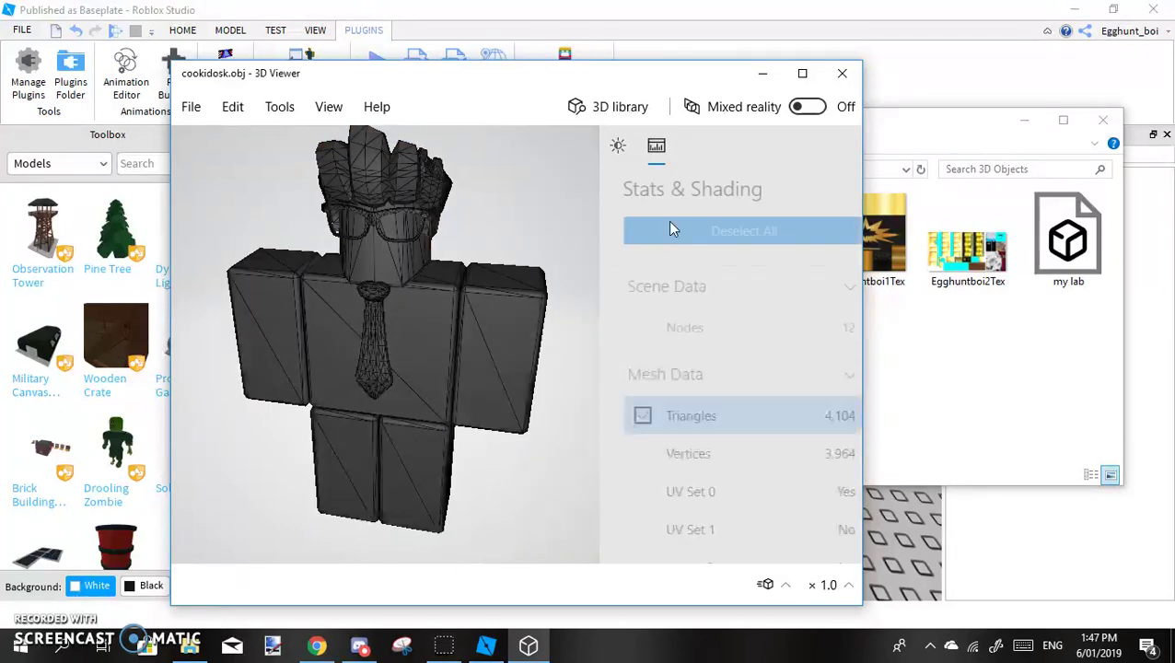
mouse_move(364, 276)
left_mouse_down()
mouse_move(336, 308)
mouse_move(523, 188)
left_mouse_up()
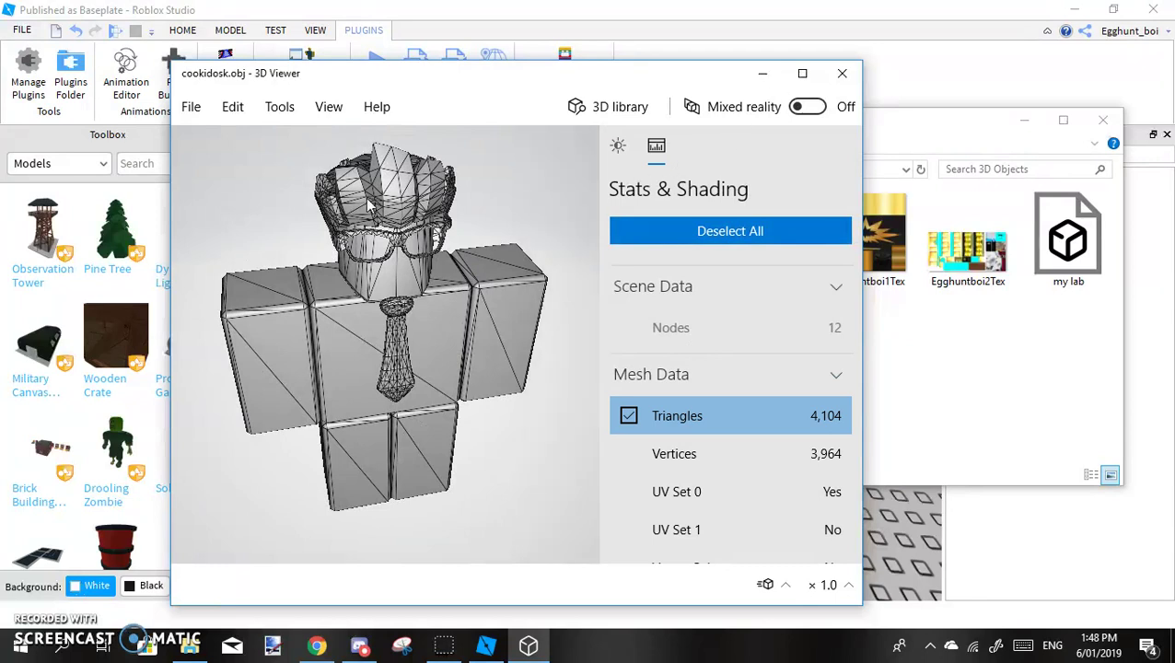
left_click_drag(442, 380, 453, 407)
scroll(410, 341, "up", 10)
left_click_drag(418, 338, 454, 322)
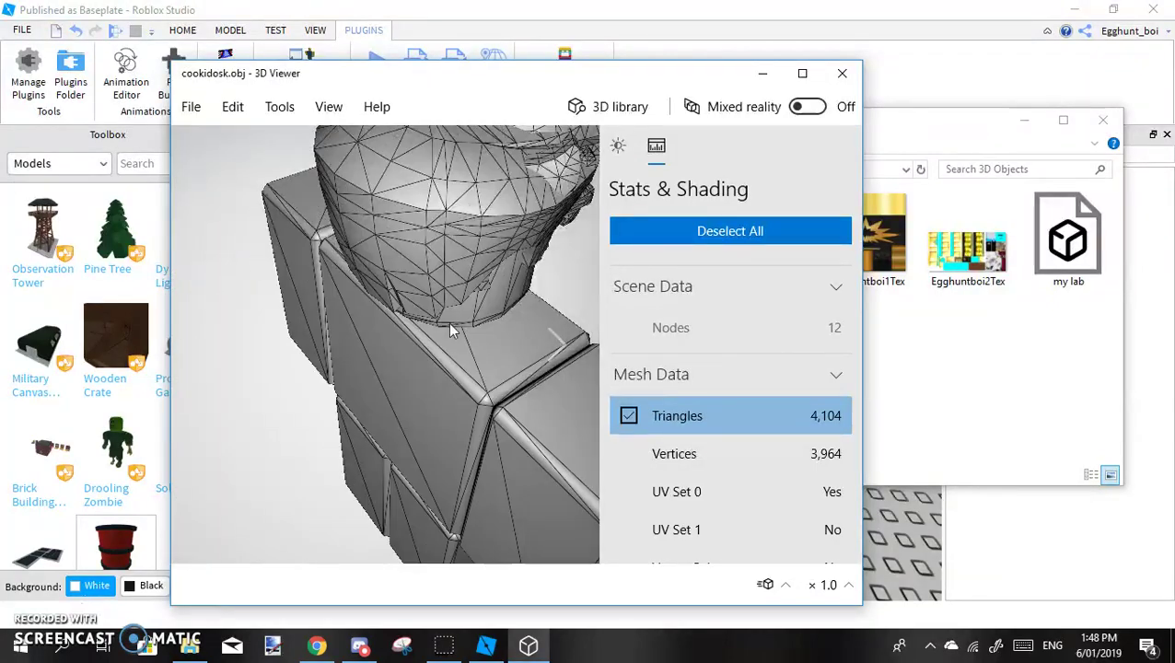
Step: Turn off the triangle shading on the model and switch the vertices display on and off again
left_click(628, 415)
left_click(628, 454)
left_click(628, 454)
Step: Show the model's albedo texture, examine the character's front with it, and turn the texture view off again
scroll(655, 426, "down", 4)
scroll(659, 433, "up", 2)
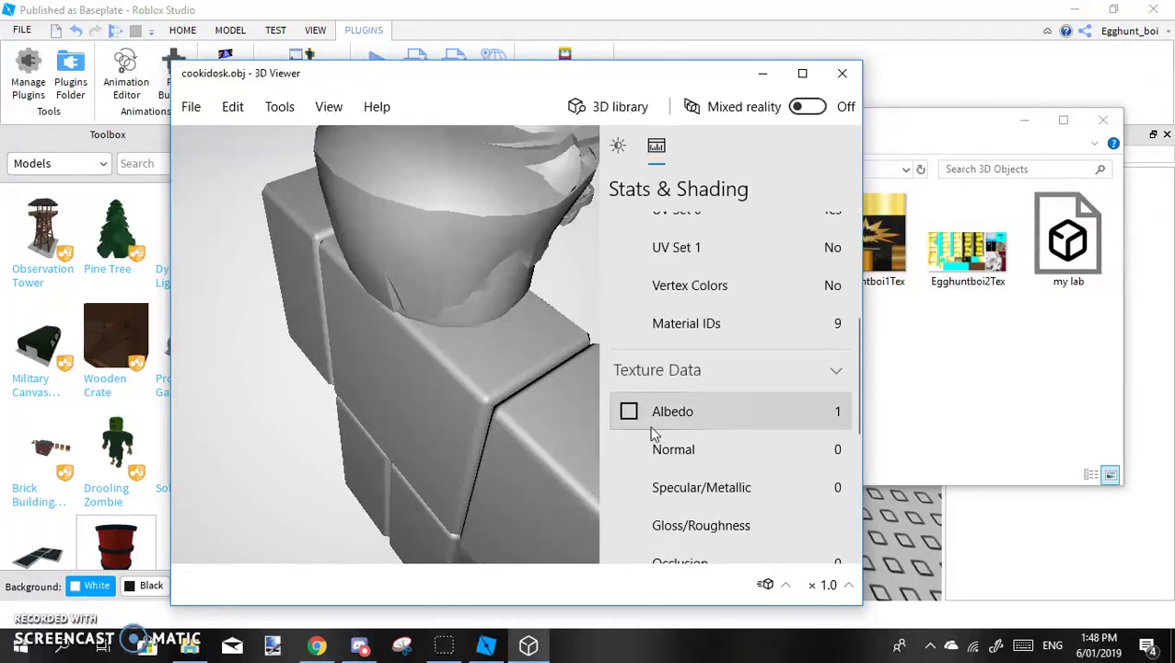
left_click(644, 422)
scroll(648, 423, "up", 4)
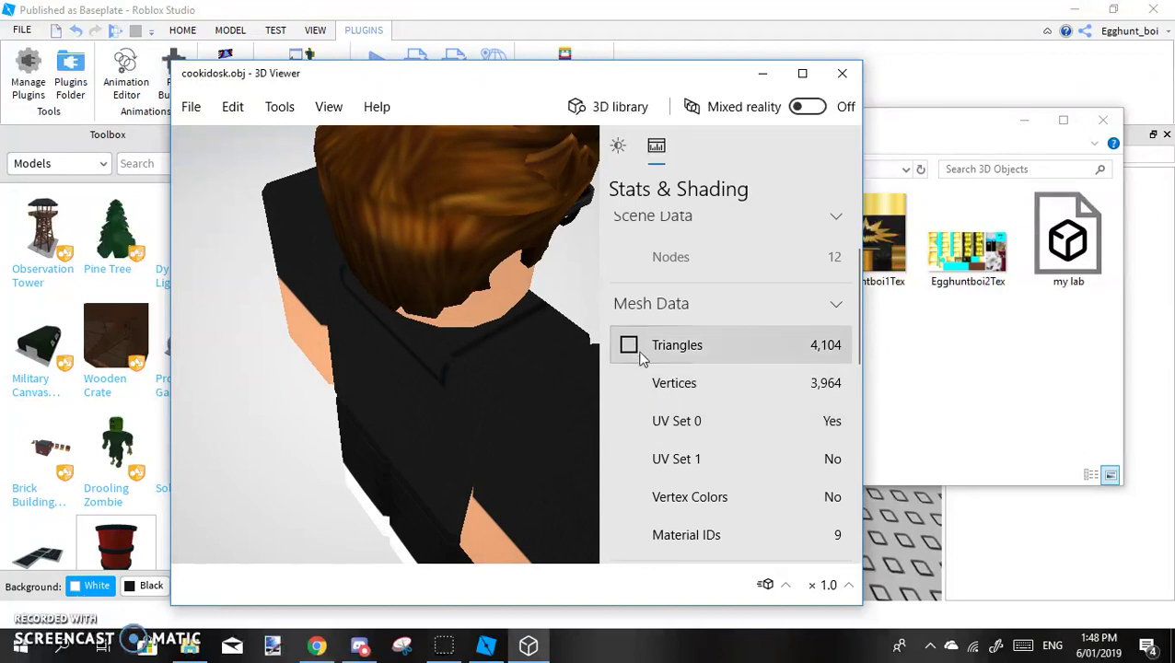
mouse_move(462, 323)
left_mouse_down()
mouse_move(325, 242)
mouse_move(349, 250)
left_mouse_up()
scroll(677, 346, "down", 5)
scroll(647, 359, "up", 3)
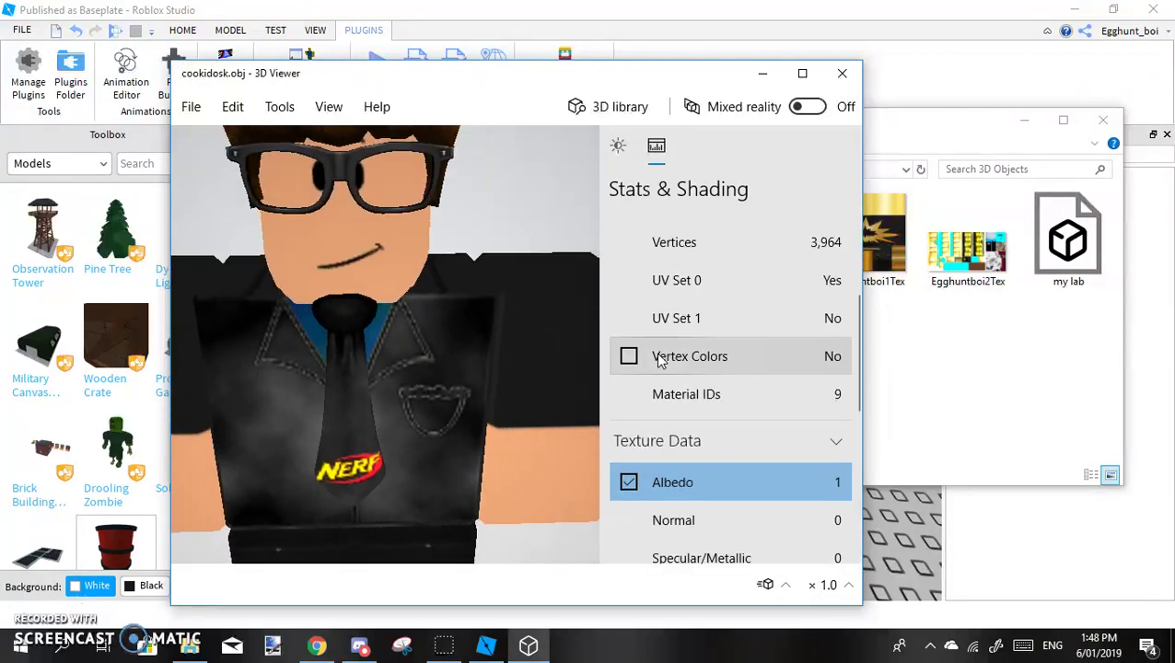
left_click(629, 481)
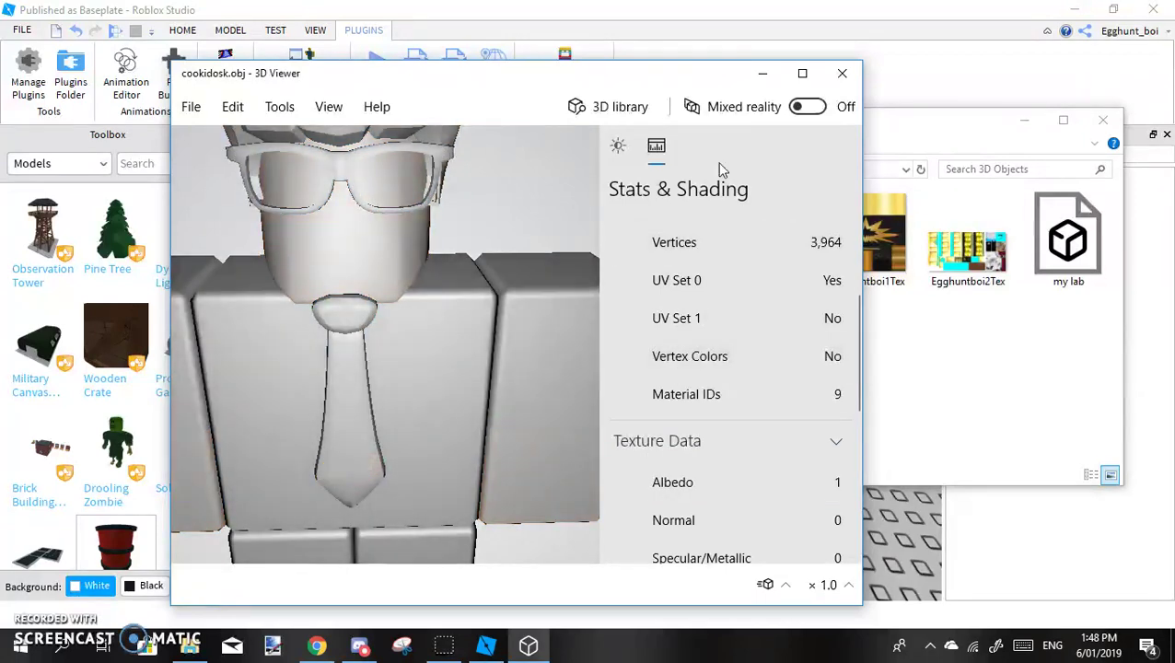
Step: Try other lighting themes, apply the black-object Studio theme to the model, and rotate its light to the opposite side
left_click(617, 147)
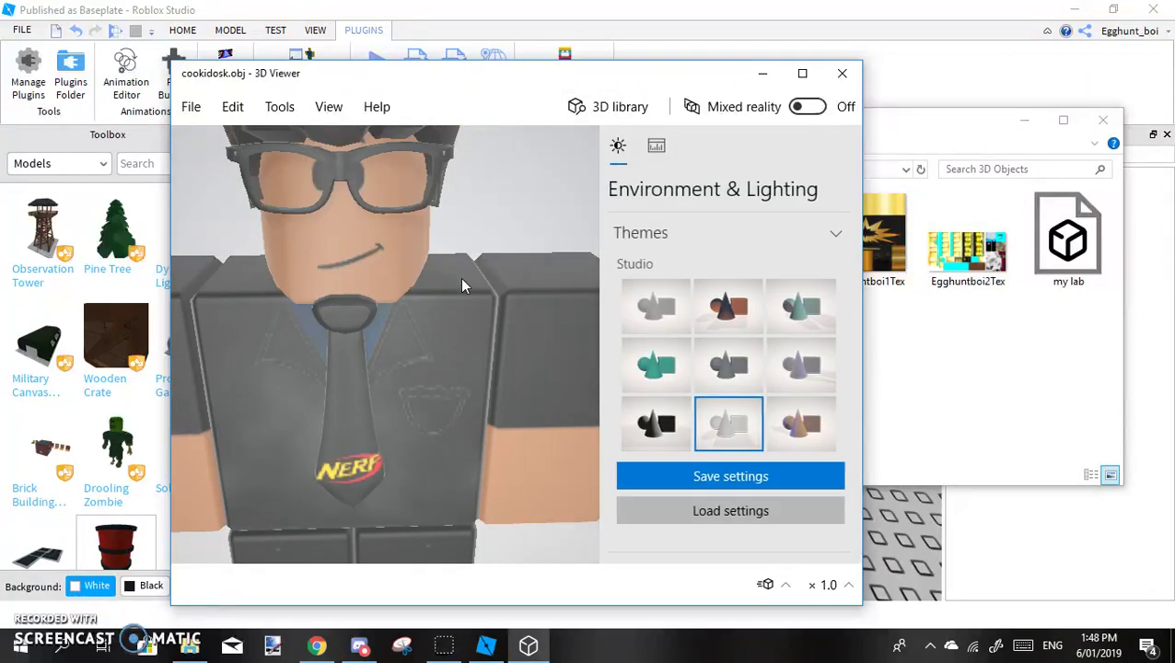
left_click(655, 366)
left_click(656, 424)
scroll(727, 438, "down", 3)
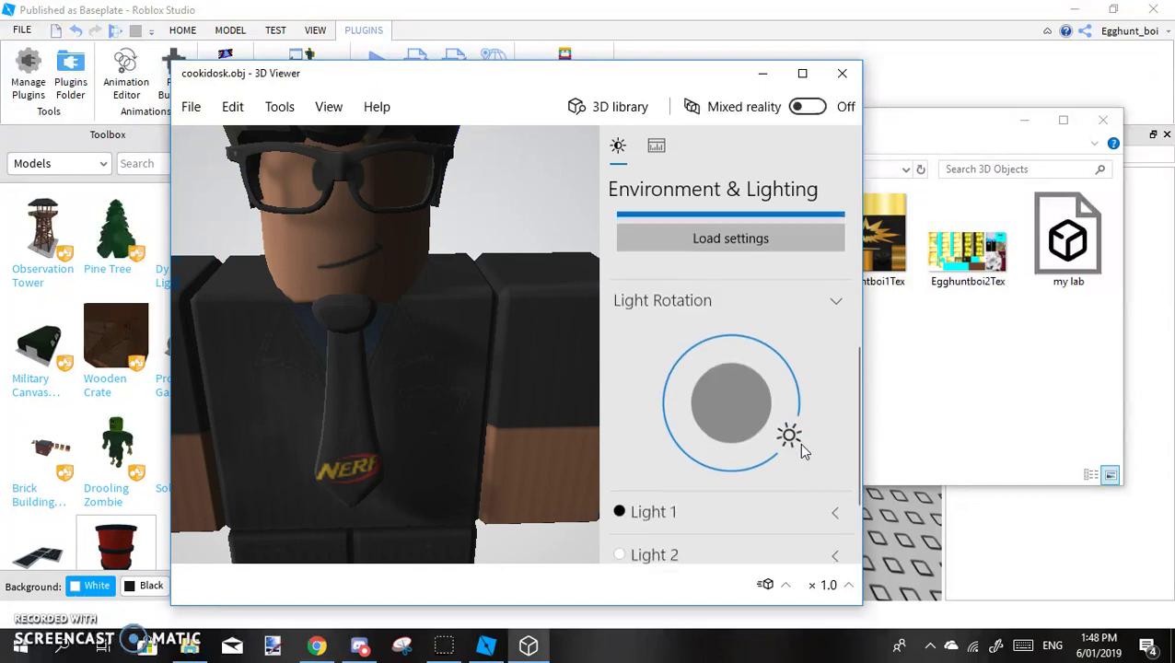
left_click_drag(785, 431, 733, 376)
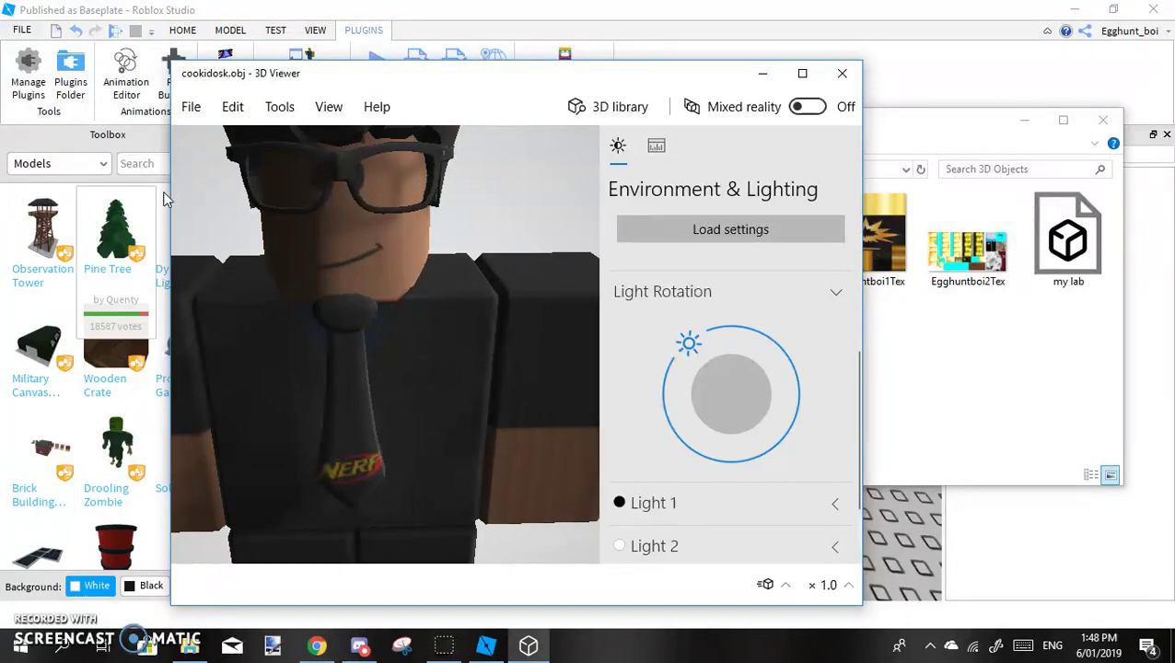
Step: Write a closing note about downloading a character as an OBJ file in Roblox Studio's Toolbox search field
left_click(142, 164)
type("k t")
type("hatsn how to ")
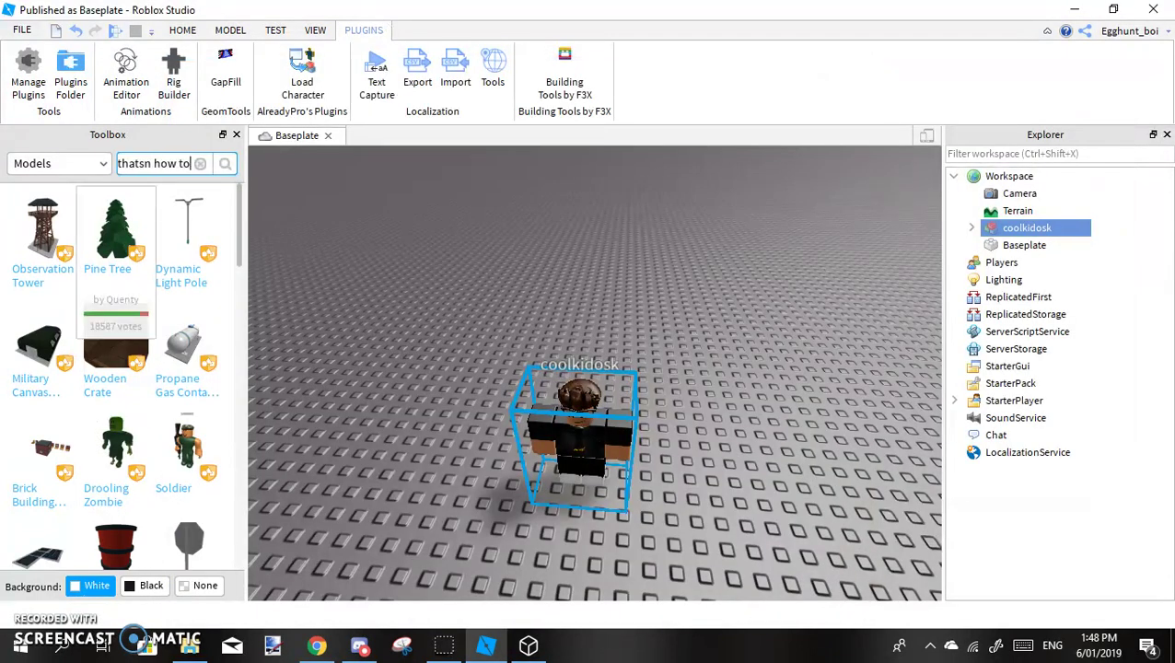
type("download a")
type("cter as an obj file")
Step: Clear the whole note from the Toolbox search field
key("Left")
key("Left")
key("Left")
key("Left")
key("Left")
key("Left")
key("Left")
key("Left")
key("Left")
key("Left")
key("Left")
key("Left")
key("Left")
key("Left")
key("Left")
key("Left")
key("Left")
key("Left")
key("Left")
key("Left")
key("Delete")
key("Delete")
key("Delete")
key("Delete")
key("Delete")
key("Delete")
key("Delete")
key("Delete")
key("Delete")
key("Delete")
key("Delete")
key("Delete")
key("Delete")
key("Delete")
key("Delete")
key("Delete")
key("Delete")
key("Delete")
key("Delete")
key("Delete")
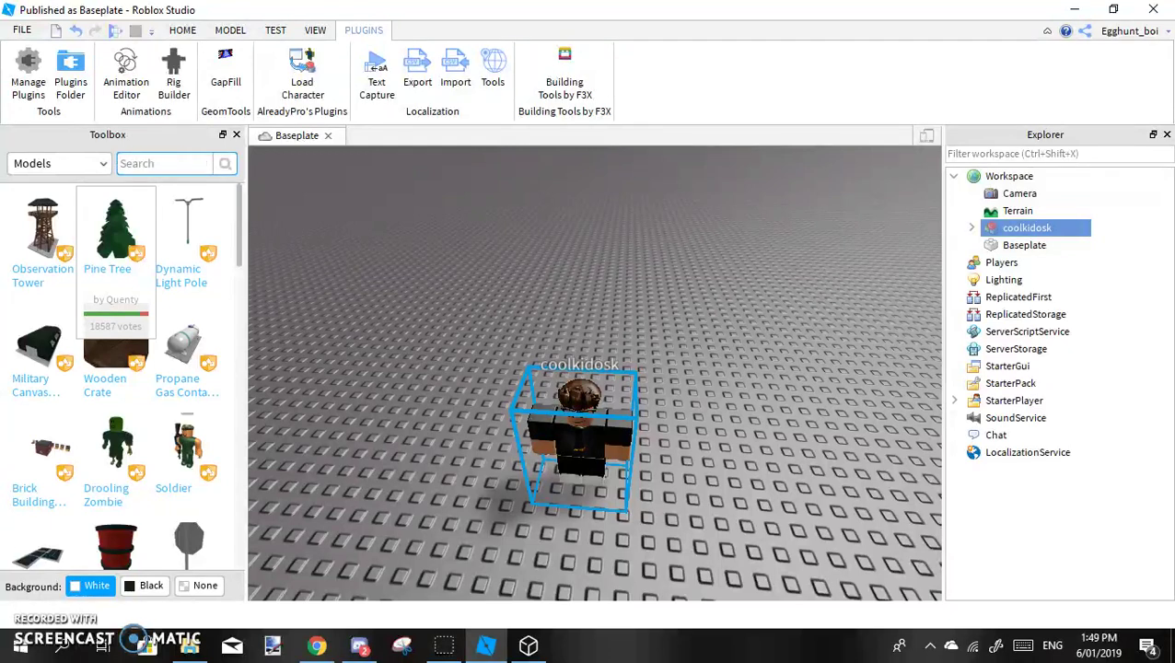